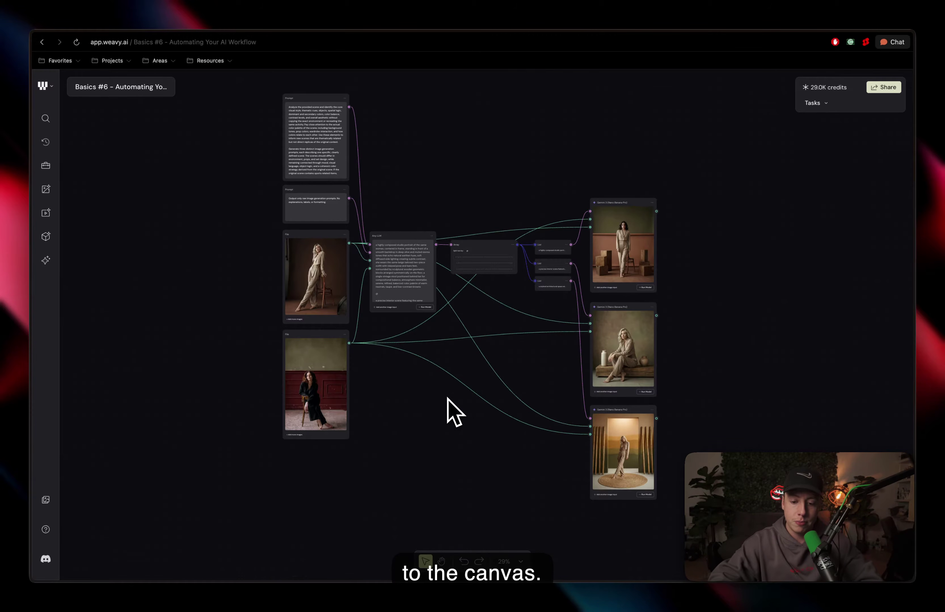
Examine the existing workflow from the prompt and file nodes through Any LLM, Array and List to the three Gemini 3 nodes.
{"action": "scroll", "coordinate": [447, 400], "scroll_direction": "down", "scroll_amount": 1}
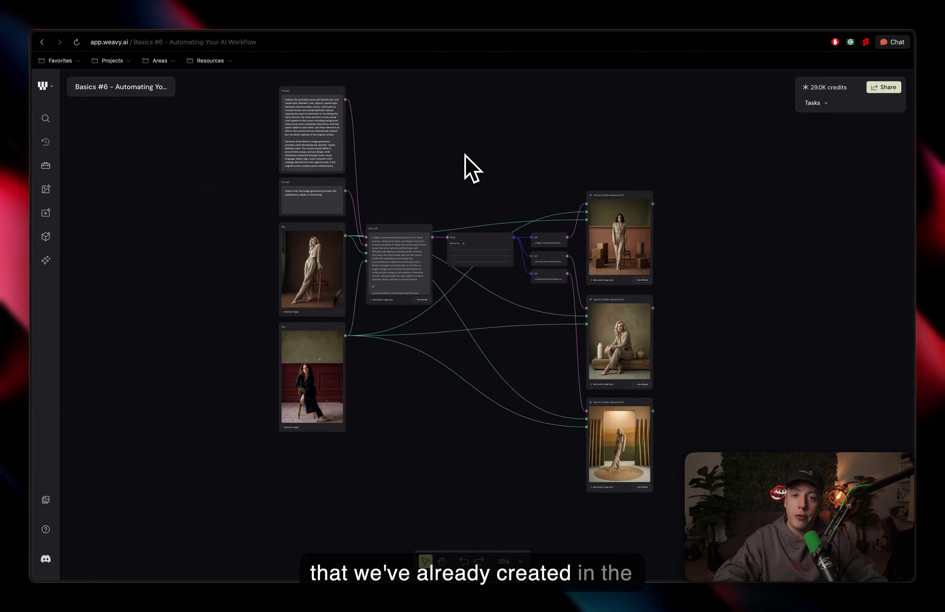
{"action": "scroll", "coordinate": [465, 154], "scroll_direction": "up", "scroll_amount": 1}
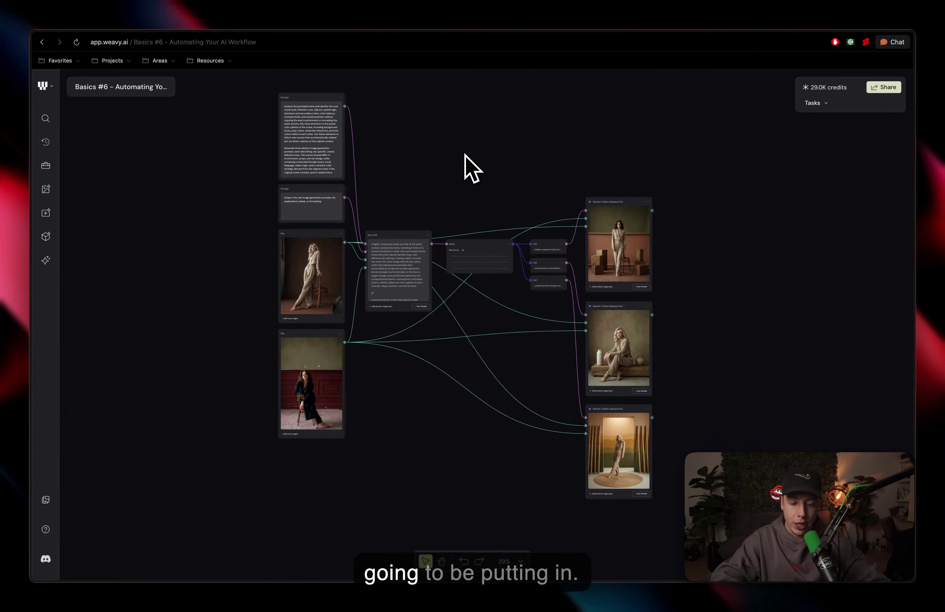
{"action": "scroll", "coordinate": [604, 342], "scroll_direction": "up", "scroll_amount": 5}
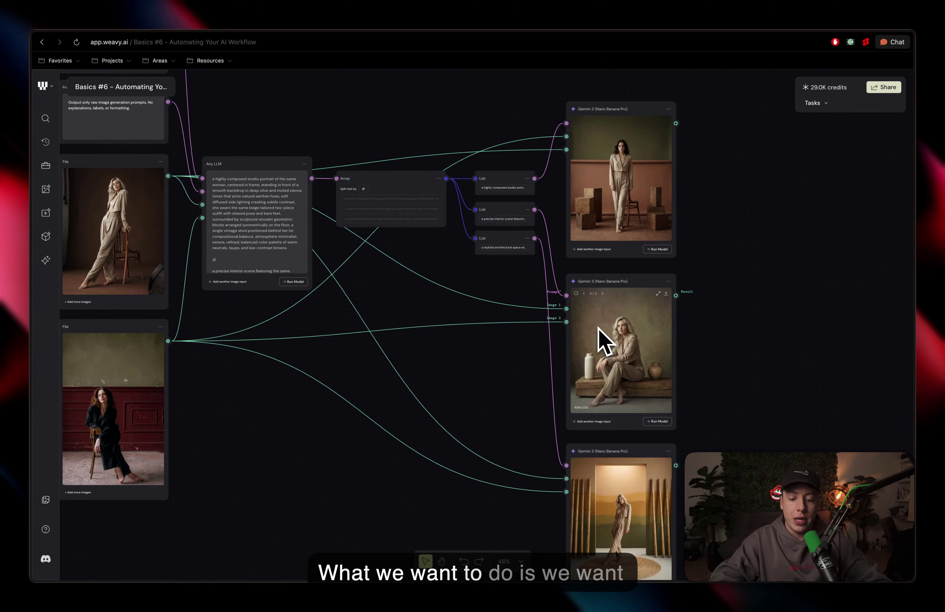
{"action": "scroll", "coordinate": [604, 342], "scroll_direction": "down", "scroll_amount": 2}
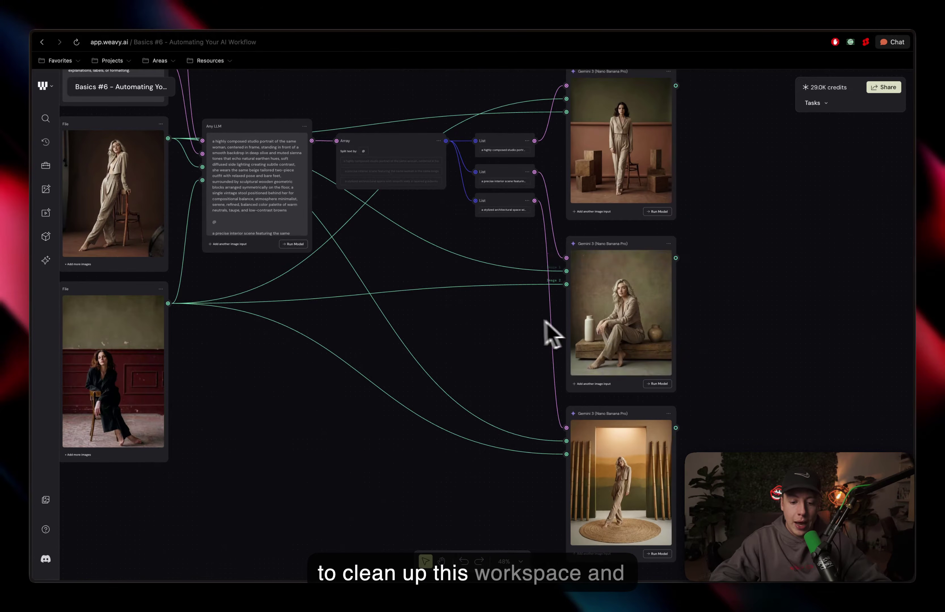
{"action": "scroll", "coordinate": [524, 332], "scroll_direction": "up", "scroll_amount": 4}
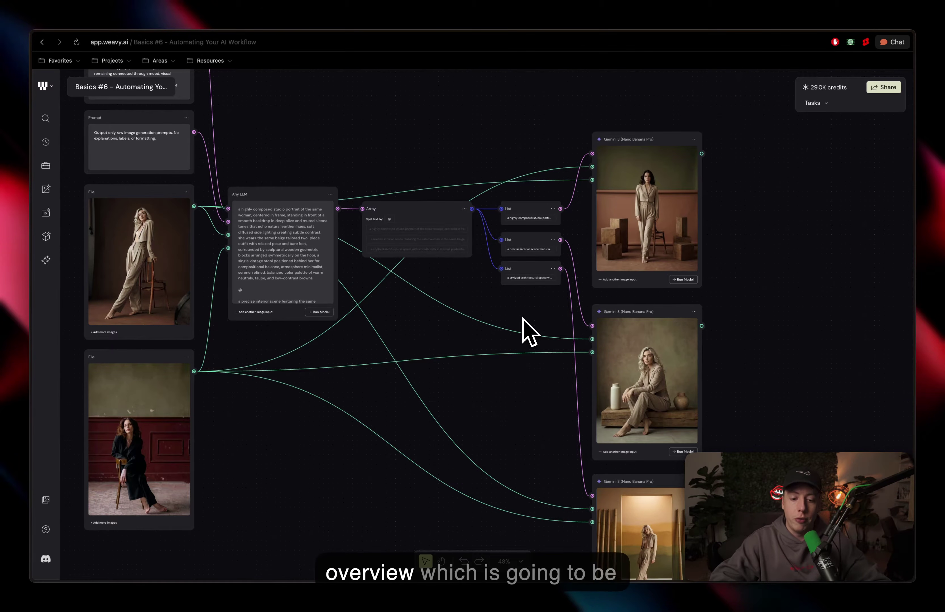
{"action": "scroll", "coordinate": [524, 332], "scroll_direction": "down", "scroll_amount": 3}
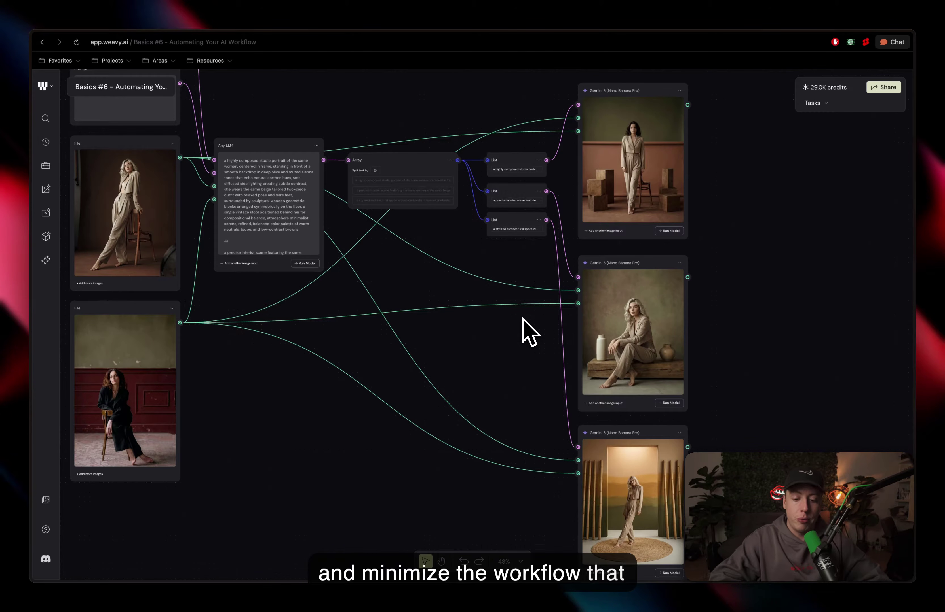
{"action": "scroll", "coordinate": [523, 318], "scroll_direction": "down", "scroll_amount": 2}
{"action": "scroll", "coordinate": [522, 318], "scroll_direction": "down", "scroll_amount": 3}
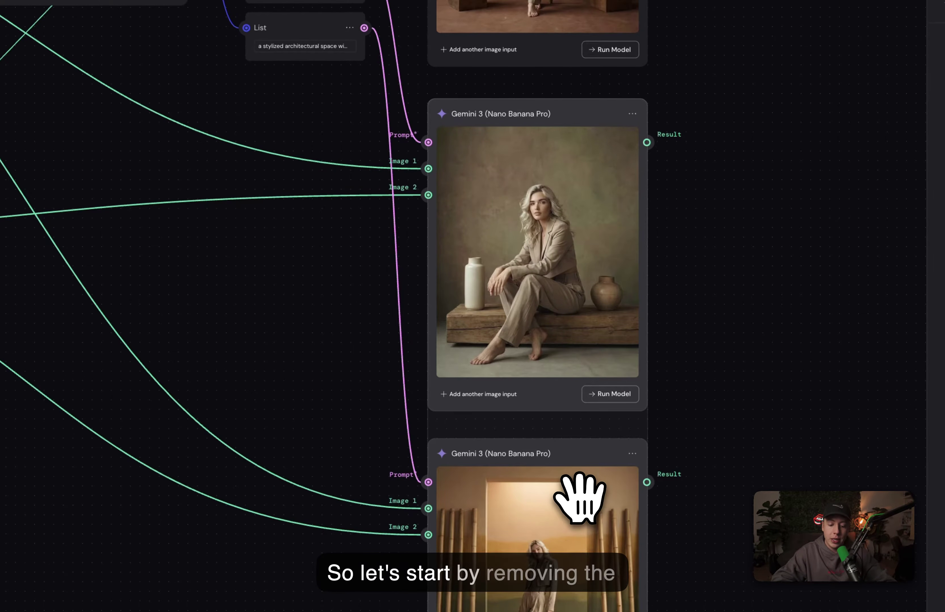
Delete the lower two Gemini 3 nodes and move the remaining one down beside the List nodes.
{"action": "key", "text": "Delete"}
{"action": "scroll", "coordinate": [580, 498], "scroll_direction": "up", "scroll_amount": 10}
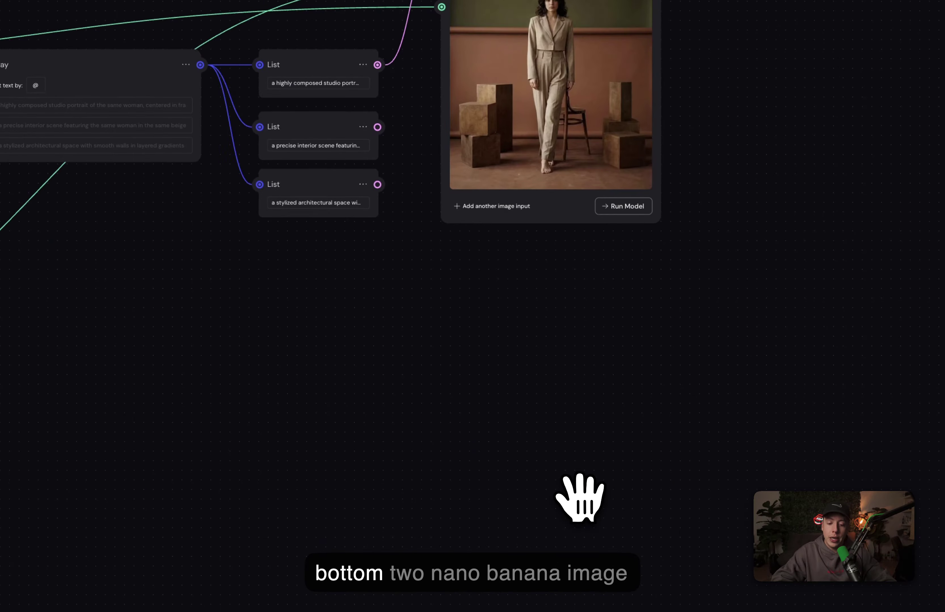
{"action": "left_click_drag", "start_coordinate": [489, 121], "coordinate": [493, 209]}
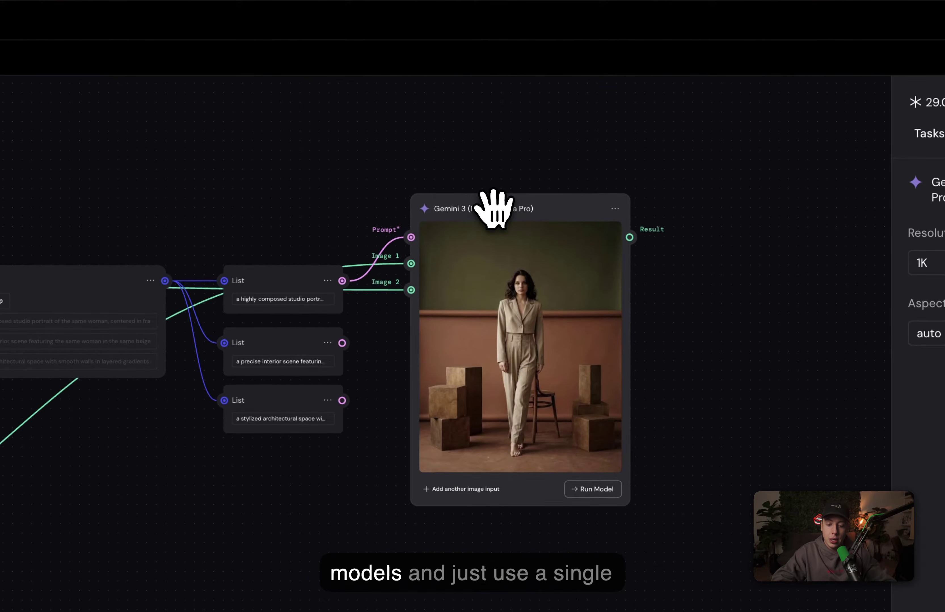
{"action": "left_click", "coordinate": [505, 175]}
{"action": "scroll", "coordinate": [504, 175], "scroll_direction": "up", "scroll_amount": 5}
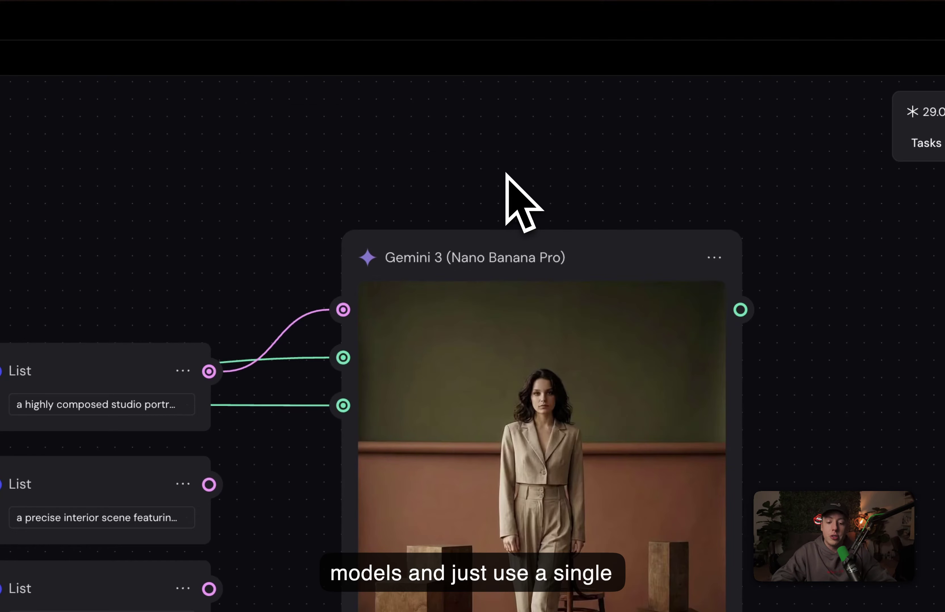
Disconnect the first List node from the Gemini 3 prompt input and delete all three List nodes.
{"action": "scroll", "coordinate": [265, 284], "scroll_direction": "down", "scroll_amount": 3}
{"action": "scroll", "coordinate": [265, 283], "scroll_direction": "left", "scroll_amount": 3}
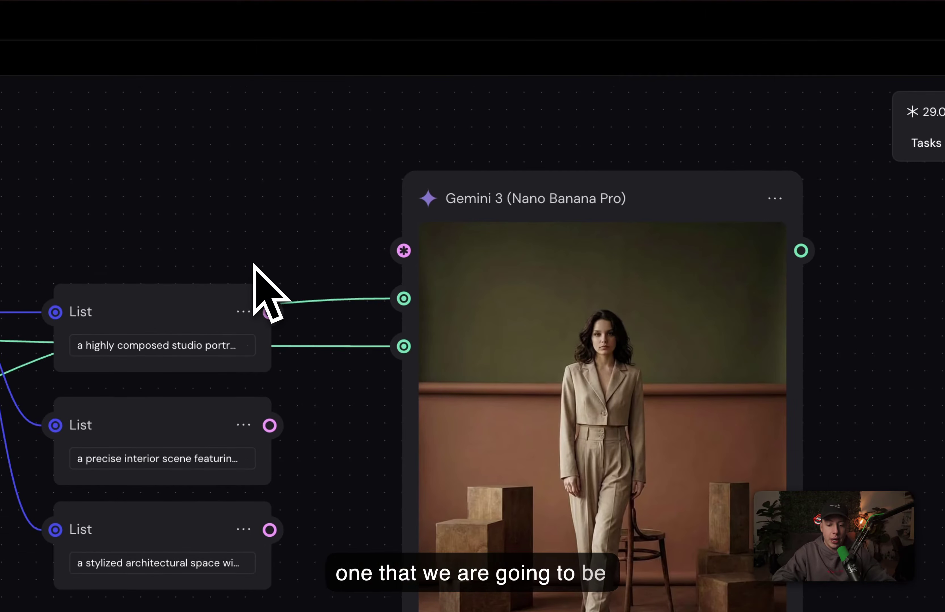
{"action": "scroll", "coordinate": [253, 264], "scroll_direction": "left", "scroll_amount": 5}
{"action": "left_click", "coordinate": [279, 296]}
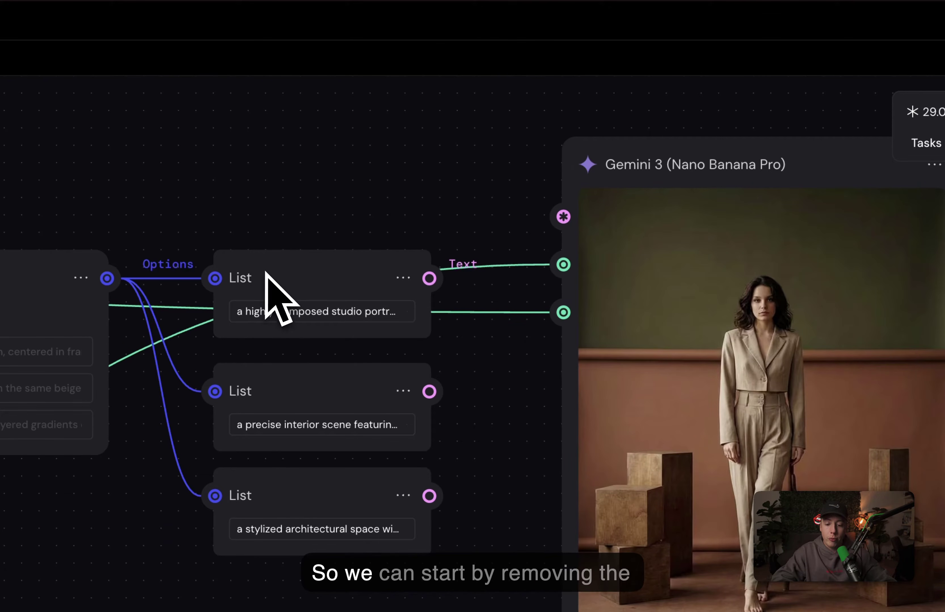
{"action": "key", "text": "Delete"}
{"action": "left_click", "coordinate": [269, 402]}
{"action": "key", "text": "Delete"}
{"action": "left_click", "coordinate": [280, 493]}
{"action": "key", "text": "Delete"}
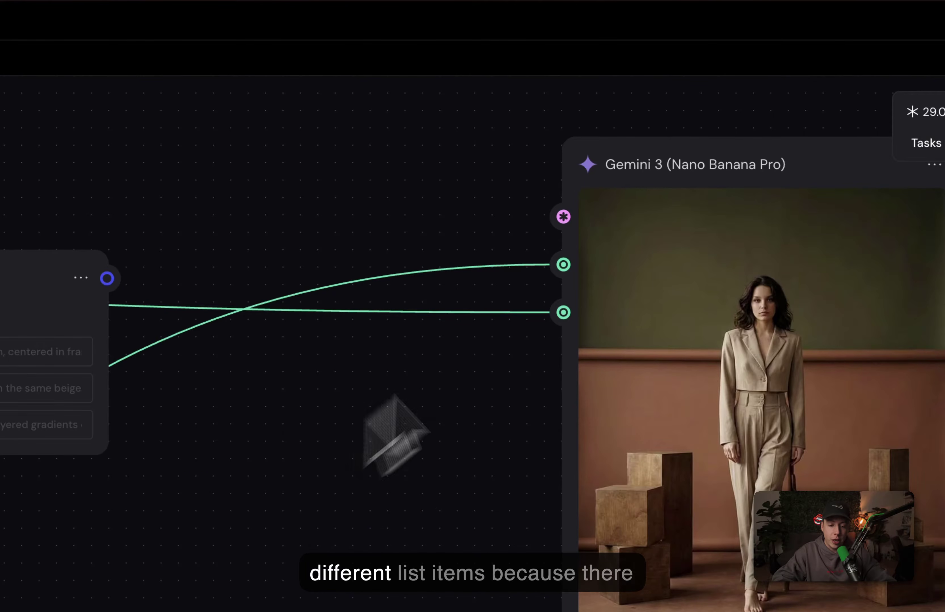
Add a Text Iterator node between the Array and Gemini 3 nodes, shifting the Gemini 3 node away to make room.
{"action": "left_click_drag", "start_coordinate": [690, 185], "coordinate": [790, 160]}
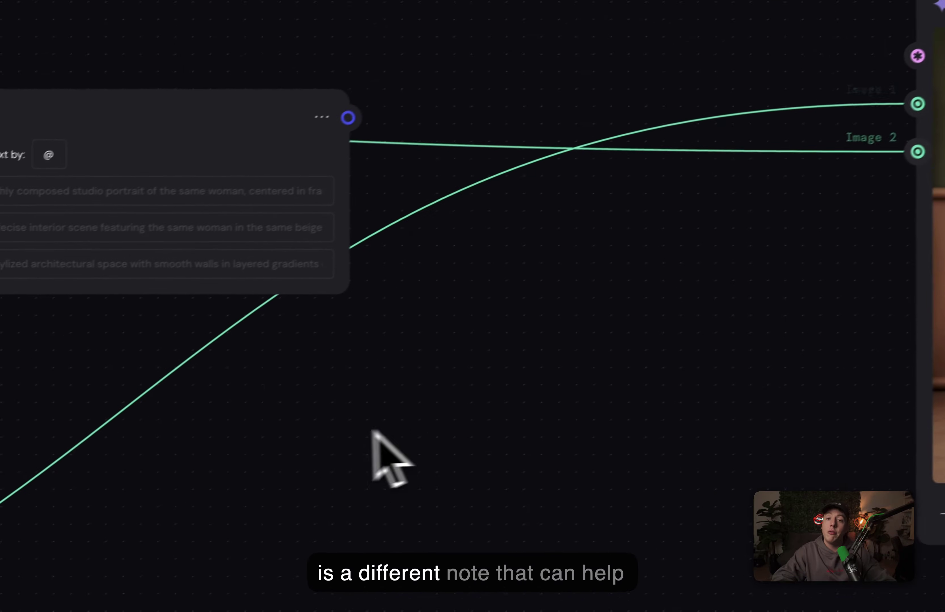
{"action": "right_click", "coordinate": [340, 426]}
{"action": "type", "text": "text"}
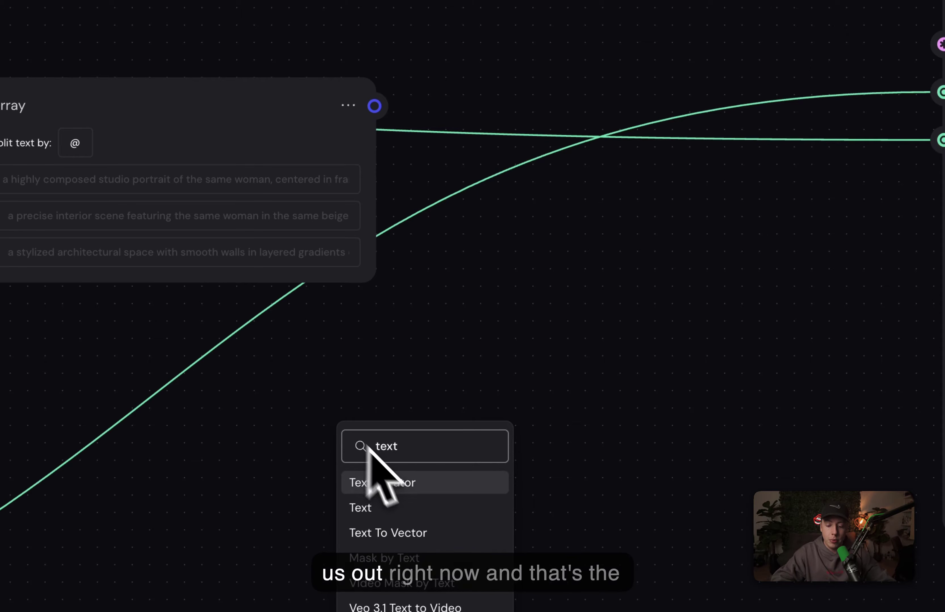
{"action": "left_click", "coordinate": [410, 482]}
{"action": "left_click_drag", "start_coordinate": [449, 424], "coordinate": [578, 90]}
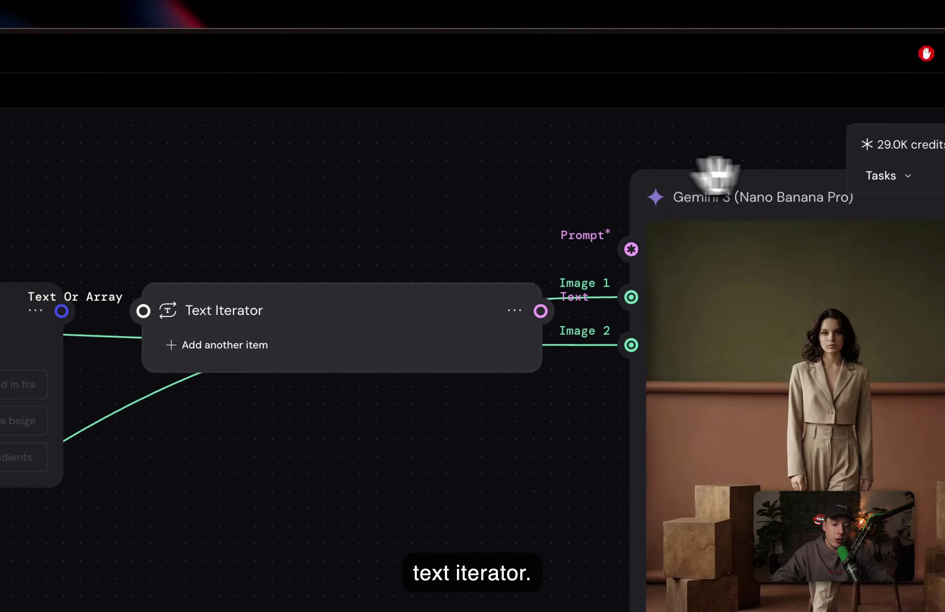
{"action": "left_click", "coordinate": [716, 175]}
{"action": "left_click", "coordinate": [418, 222]}
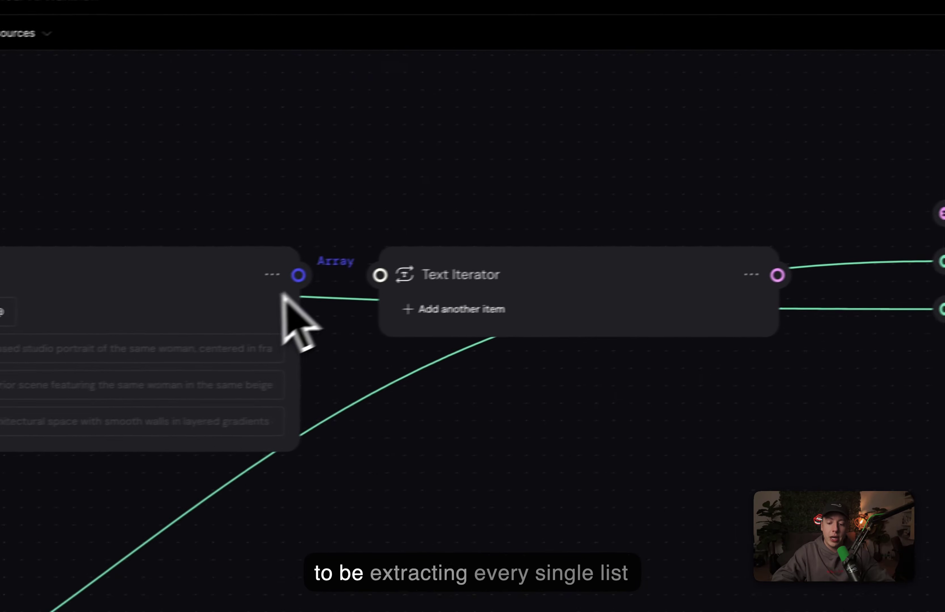
Connect the Array output to the Text Iterator and the Text Iterator's text output to the Gemini 3 prompt input.
{"action": "left_click_drag", "start_coordinate": [298, 275], "coordinate": [379, 275]}
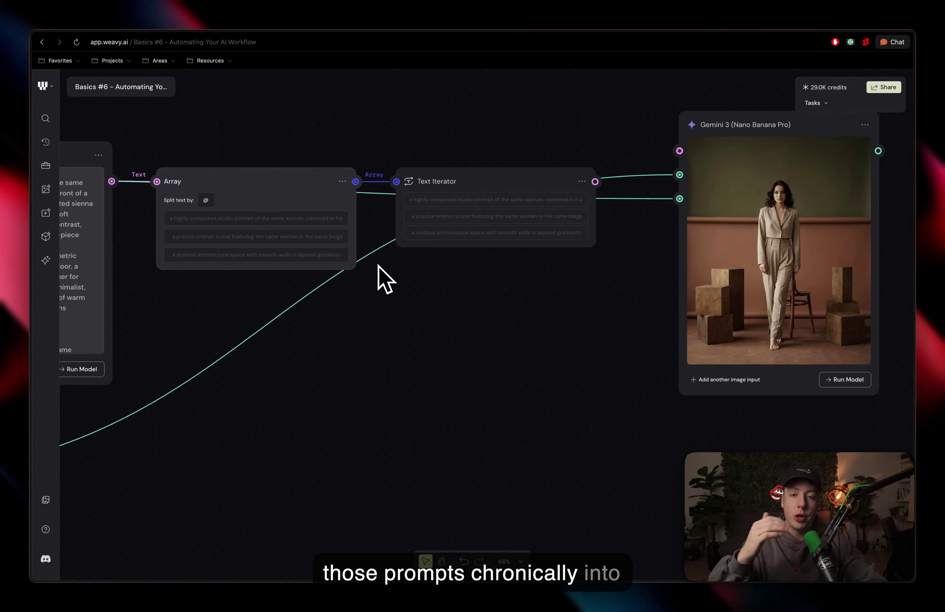
{"action": "scroll", "coordinate": [470, 247], "scroll_direction": "right", "scroll_amount": 2}
{"action": "left_click_drag", "start_coordinate": [558, 190], "coordinate": [641, 160]}
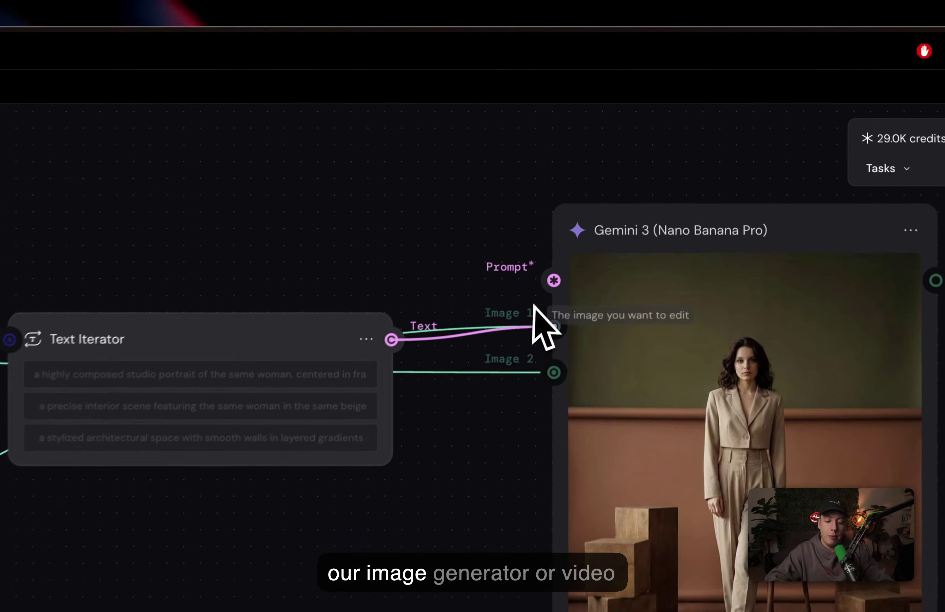
{"action": "left_click_drag", "start_coordinate": [545, 289], "coordinate": [545, 290]}
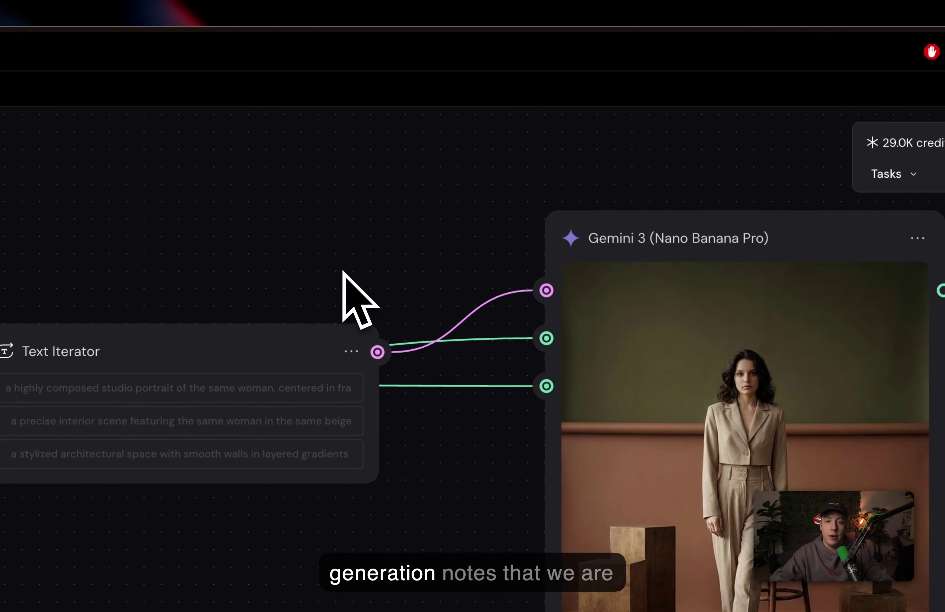
Move the Gemini 3 node down so its prompt input lines up with the Text Iterator.
{"action": "scroll", "coordinate": [343, 273], "scroll_direction": "right", "scroll_amount": 4}
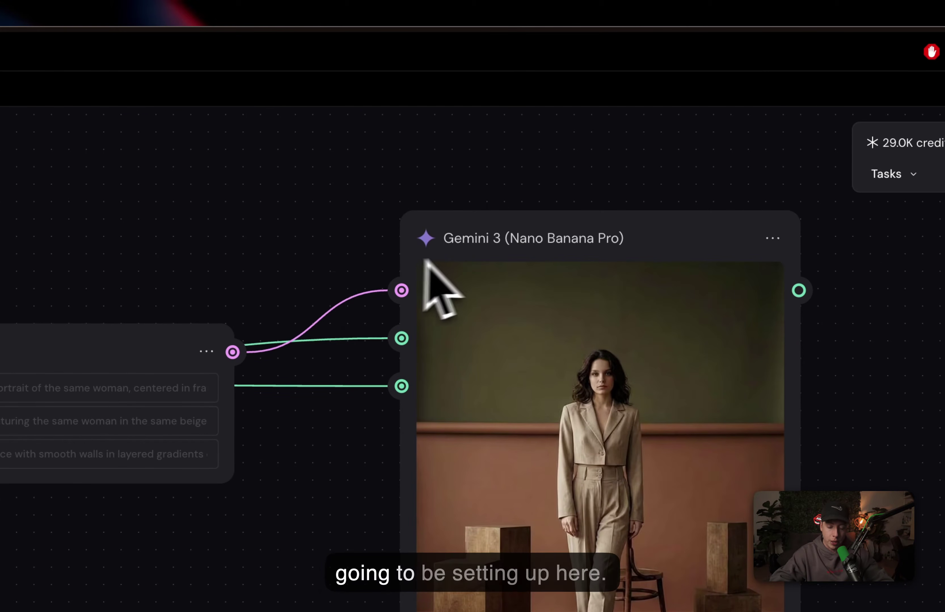
{"action": "left_click", "coordinate": [459, 254]}
{"action": "left_click_drag", "start_coordinate": [460, 255], "coordinate": [458, 316]}
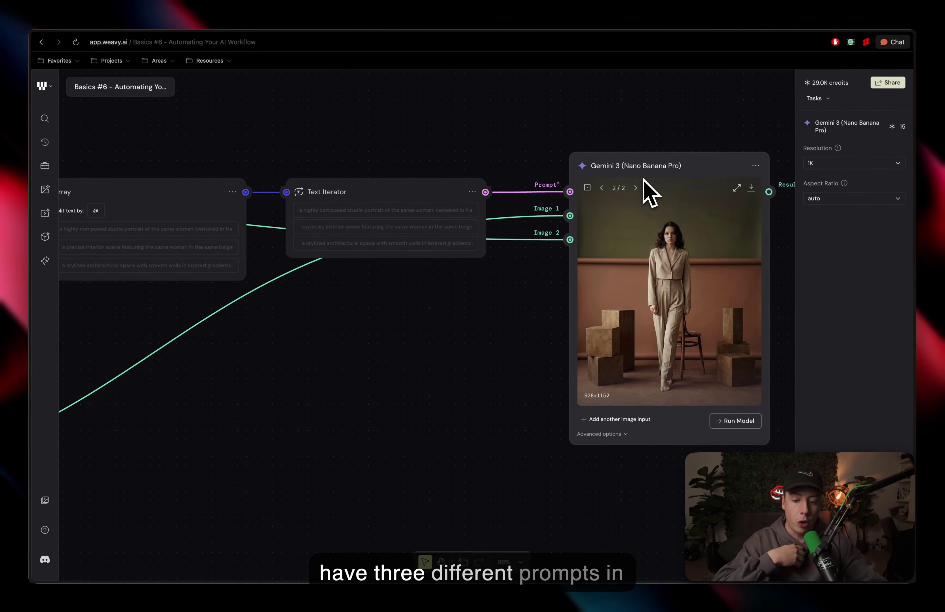
{"action": "scroll", "coordinate": [649, 193], "scroll_direction": "up", "scroll_amount": 2}
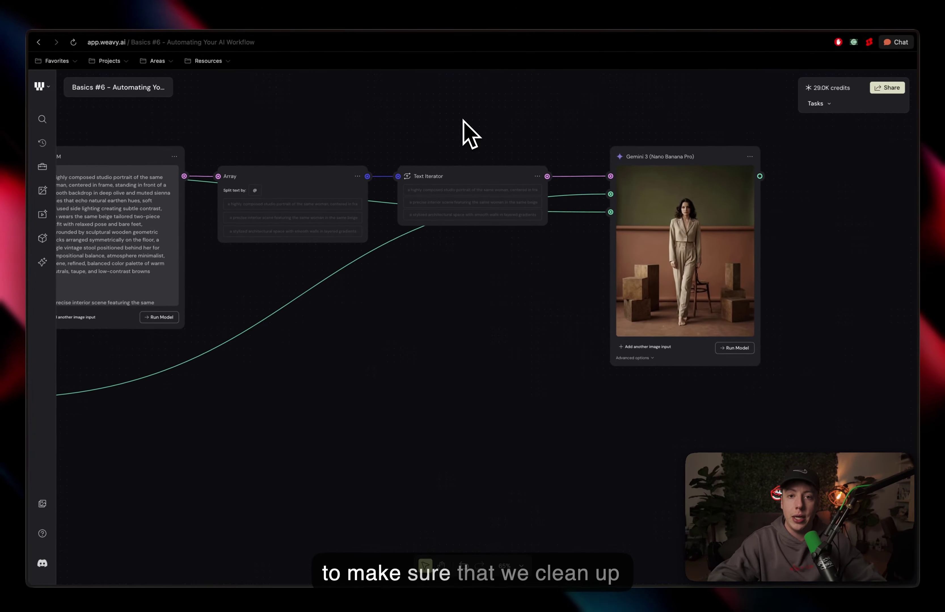
Add an Output node beside the Gemini 3 node and connect the Gemini 3 result to it.
{"action": "scroll", "coordinate": [476, 132], "scroll_direction": "right", "scroll_amount": 5}
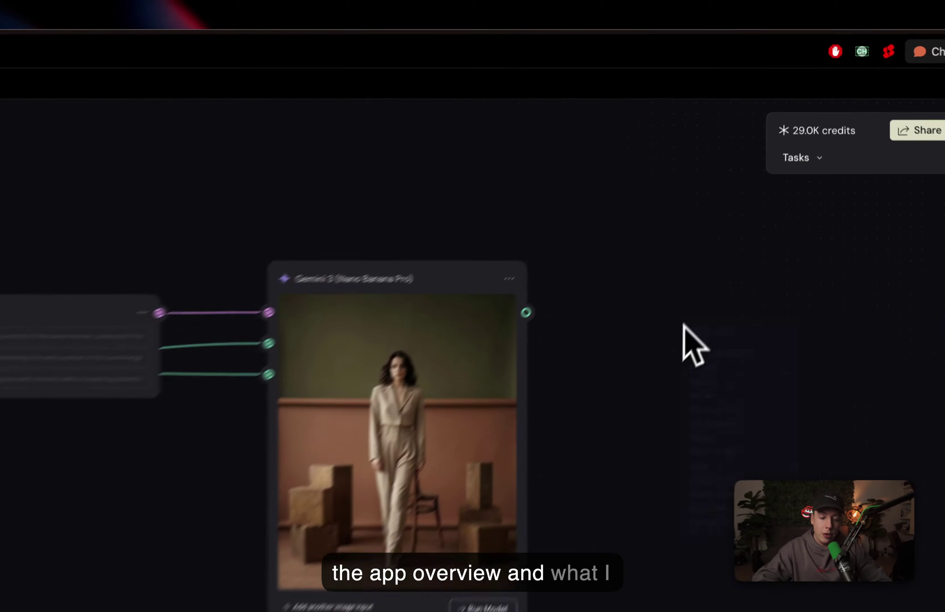
{"action": "double_click", "coordinate": [682, 324]}
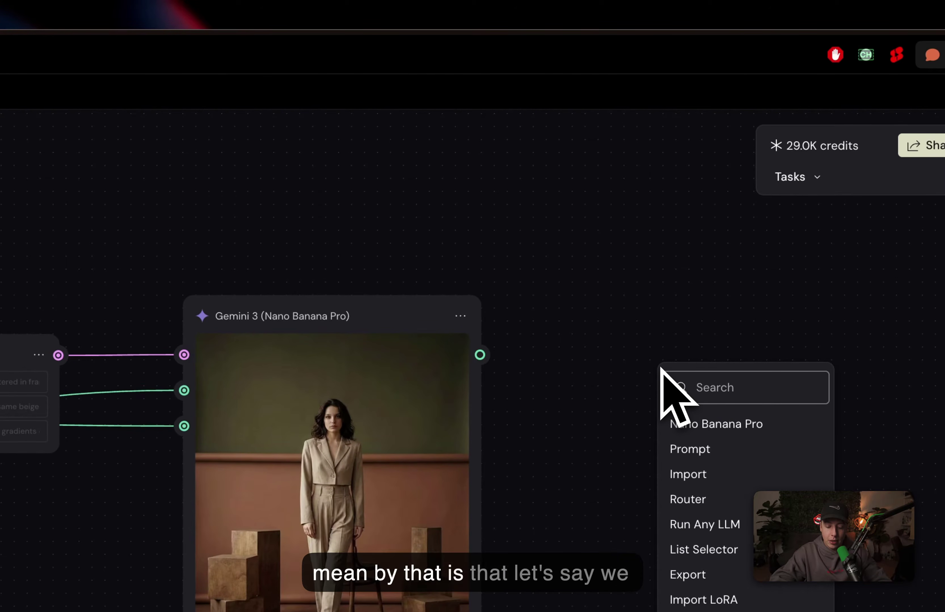
{"action": "type", "text": "outp"}
{"action": "left_click", "coordinate": [687, 422]}
{"action": "left_click_drag", "start_coordinate": [692, 386], "coordinate": [581, 354]}
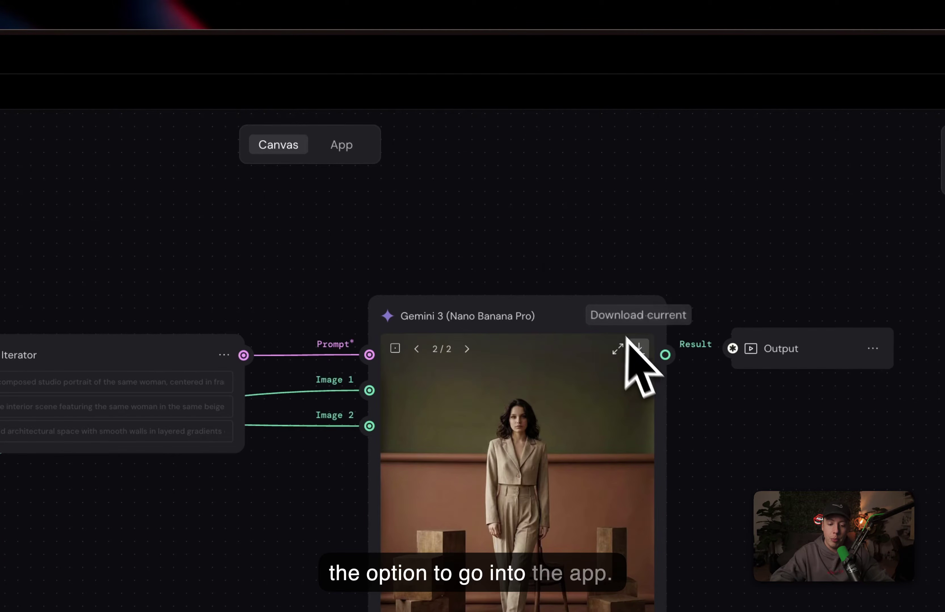
{"action": "left_click_drag", "start_coordinate": [668, 352], "coordinate": [694, 359]}
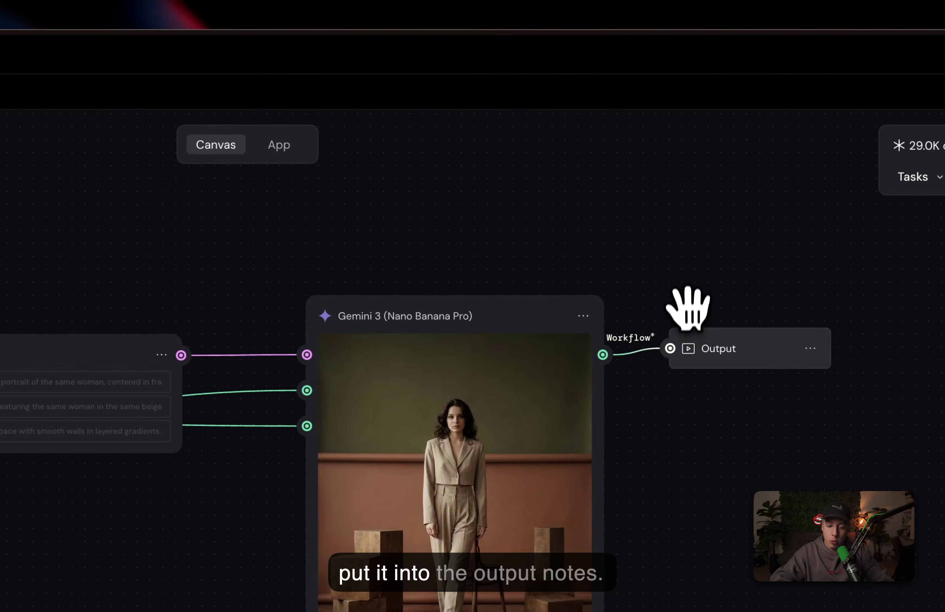
Review the prompt and file inputs exposed in the App view, and return to the canvas.
{"action": "left_click", "coordinate": [278, 145]}
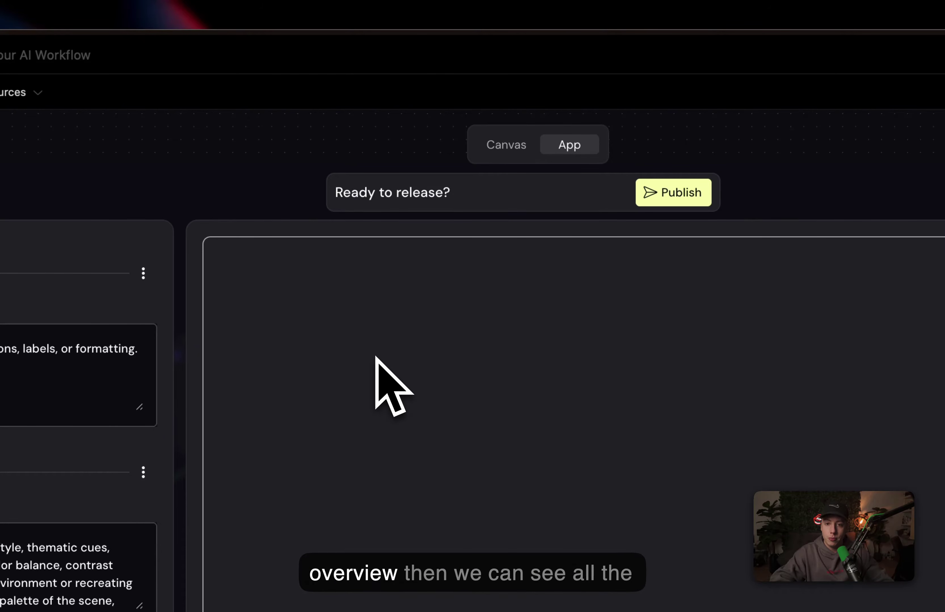
{"action": "scroll", "coordinate": [8, 355], "scroll_direction": "down", "scroll_amount": 3}
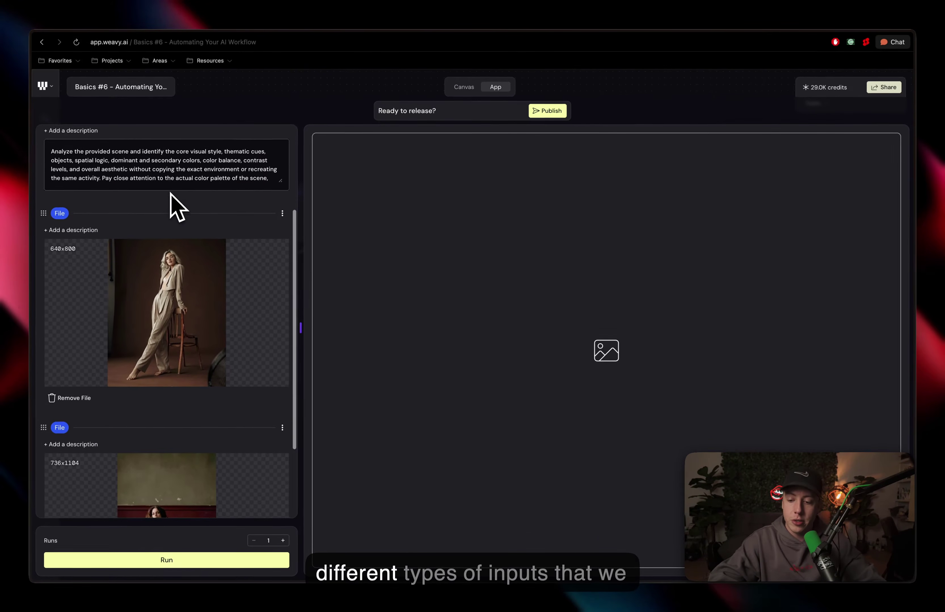
{"action": "scroll", "coordinate": [175, 205], "scroll_direction": "down", "scroll_amount": 5}
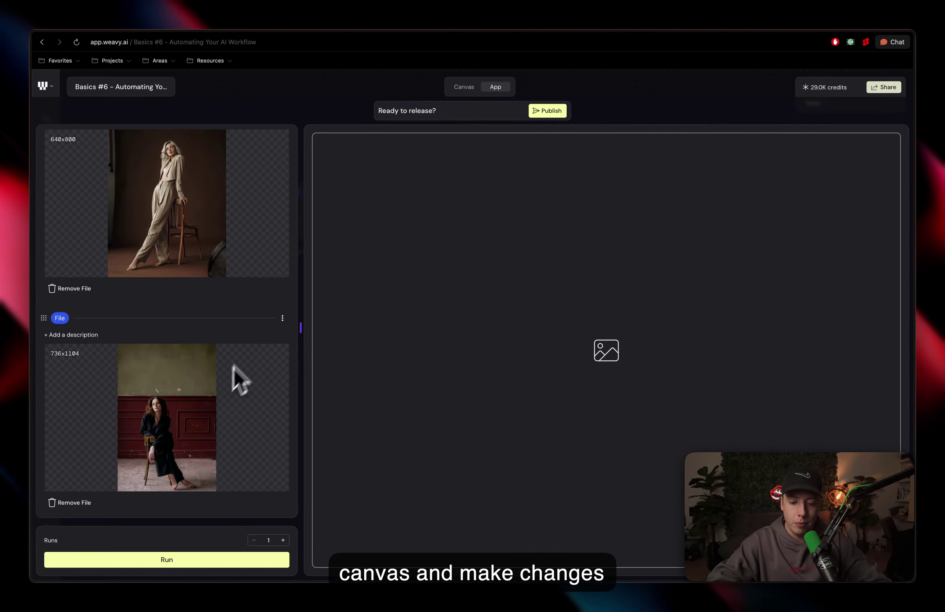
{"action": "left_click", "coordinate": [464, 88]}
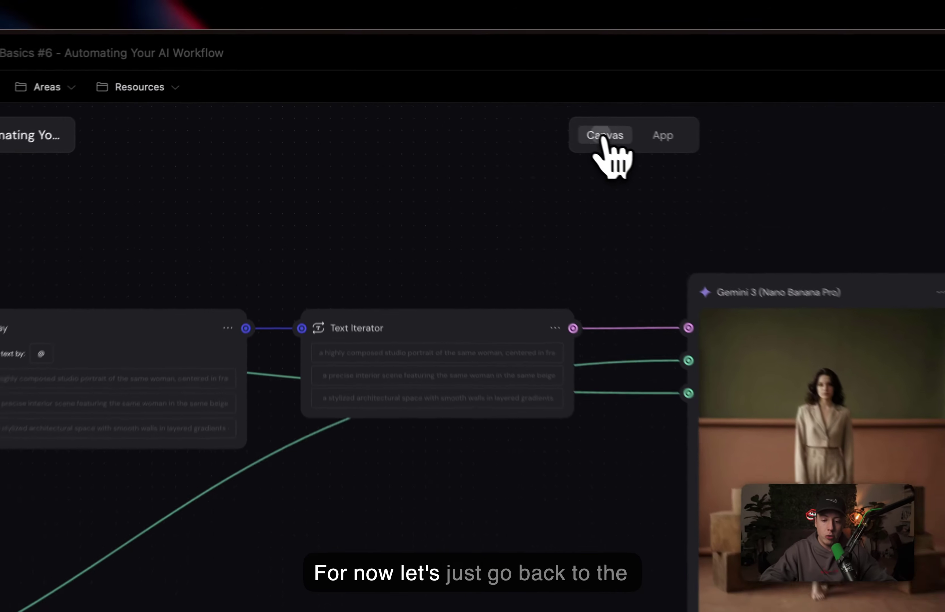
Locate the scene-analysis Prompt node at the start of the workflow and check the App view again.
{"action": "scroll", "coordinate": [633, 286], "scroll_direction": "left", "scroll_amount": 10}
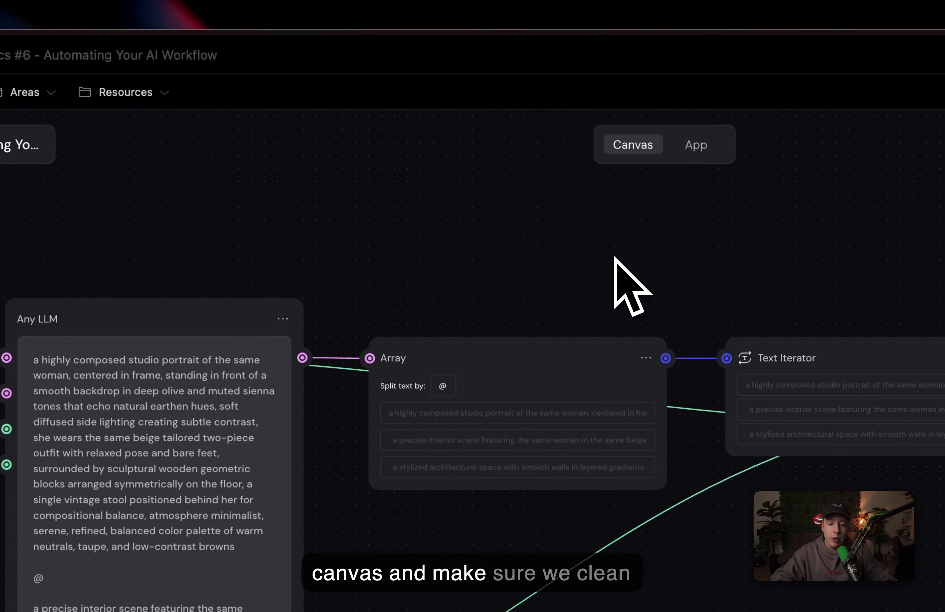
{"action": "scroll", "coordinate": [633, 286], "scroll_direction": "left", "scroll_amount": 10}
{"action": "scroll", "coordinate": [632, 287], "scroll_direction": "up", "scroll_amount": 6}
{"action": "scroll", "coordinate": [632, 286], "scroll_direction": "up", "scroll_amount": 6}
{"action": "scroll", "coordinate": [633, 286], "scroll_direction": "left", "scroll_amount": 2}
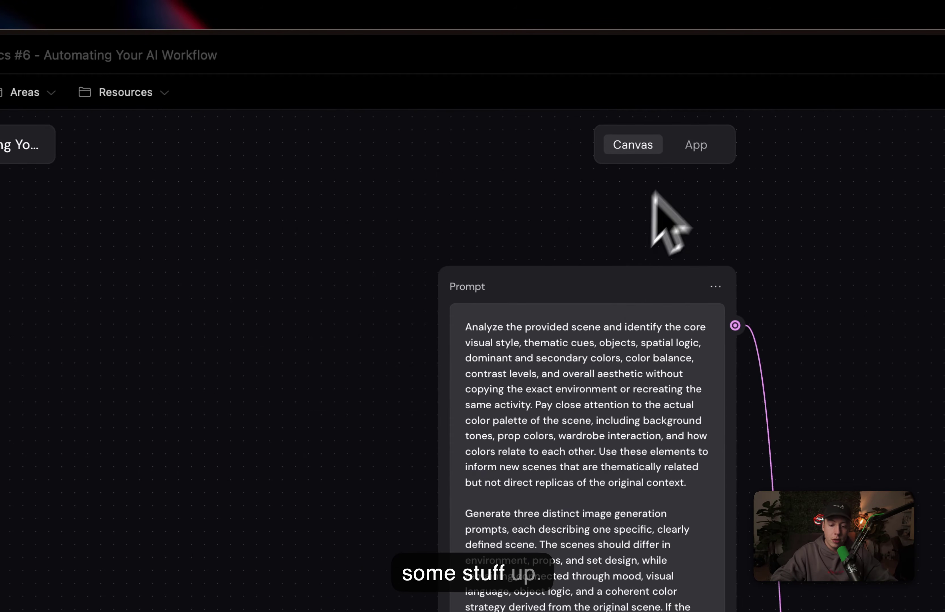
{"action": "left_click", "coordinate": [696, 145]}
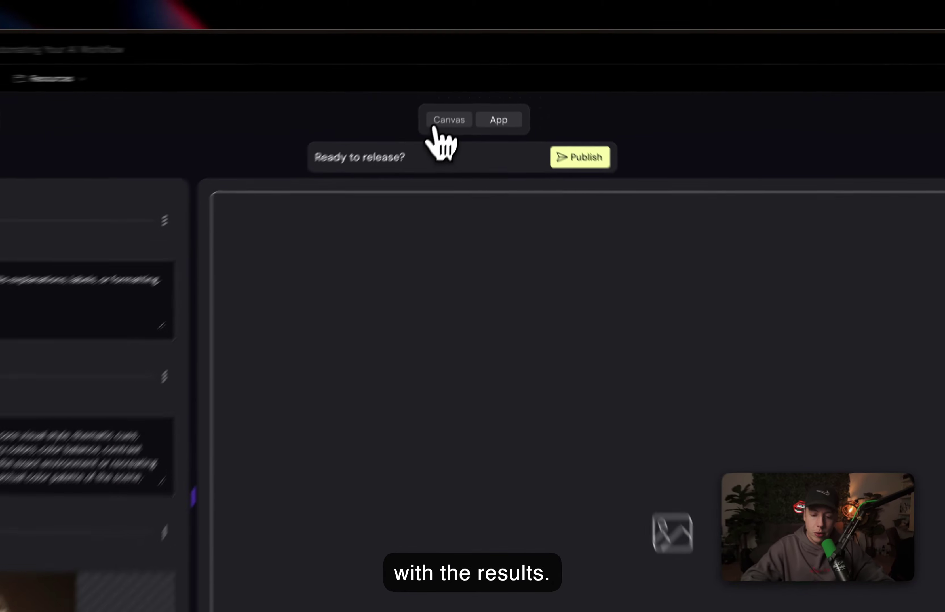
Return to the canvas and lock the scene-analysis Prompt node at the start of the workflow.
{"action": "left_click", "coordinate": [463, 87]}
{"action": "scroll", "coordinate": [525, 295], "scroll_direction": "up", "scroll_amount": 3}
{"action": "left_click", "coordinate": [522, 290]}
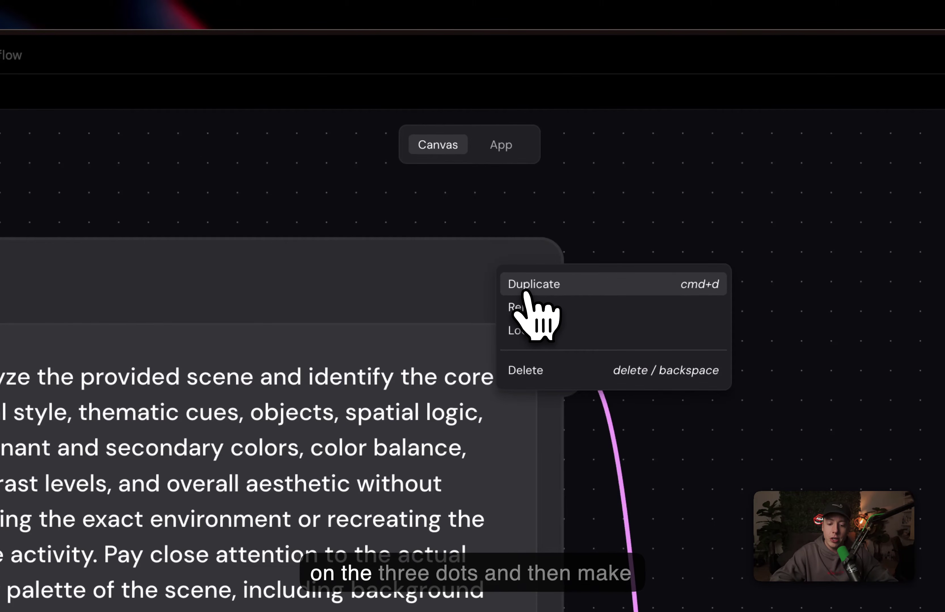
{"action": "left_click", "coordinate": [521, 332]}
Lock the Prompt node that asks for only raw image generation prompts without explanations, labels, or formatting.
{"action": "scroll", "coordinate": [524, 334], "scroll_direction": "down", "scroll_amount": 10}
{"action": "scroll", "coordinate": [524, 334], "scroll_direction": "down", "scroll_amount": 5}
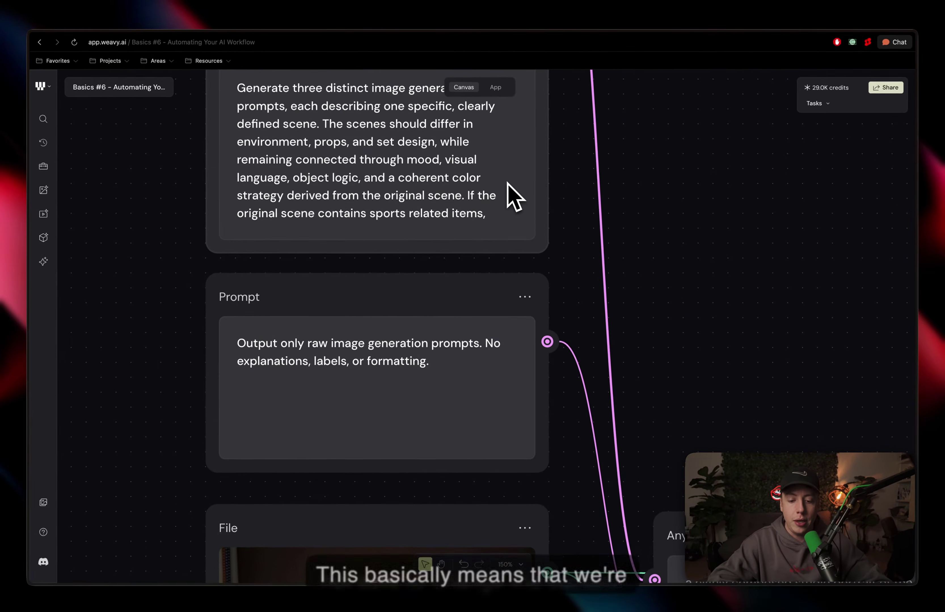
{"action": "scroll", "coordinate": [513, 194], "scroll_direction": "up", "scroll_amount": 3}
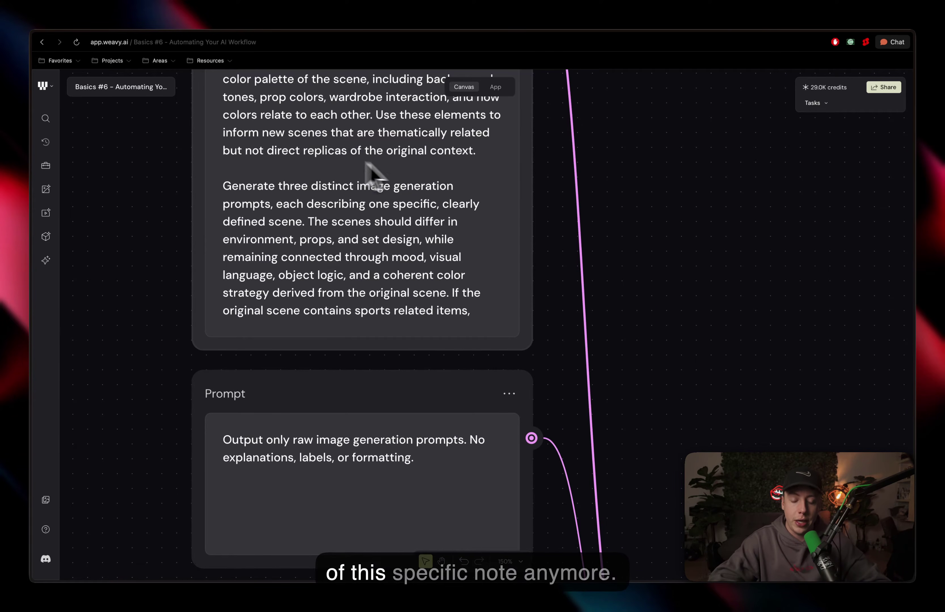
{"action": "scroll", "coordinate": [308, 175], "scroll_direction": "up", "scroll_amount": 8}
{"action": "scroll", "coordinate": [304, 171], "scroll_direction": "down", "scroll_amount": 10}
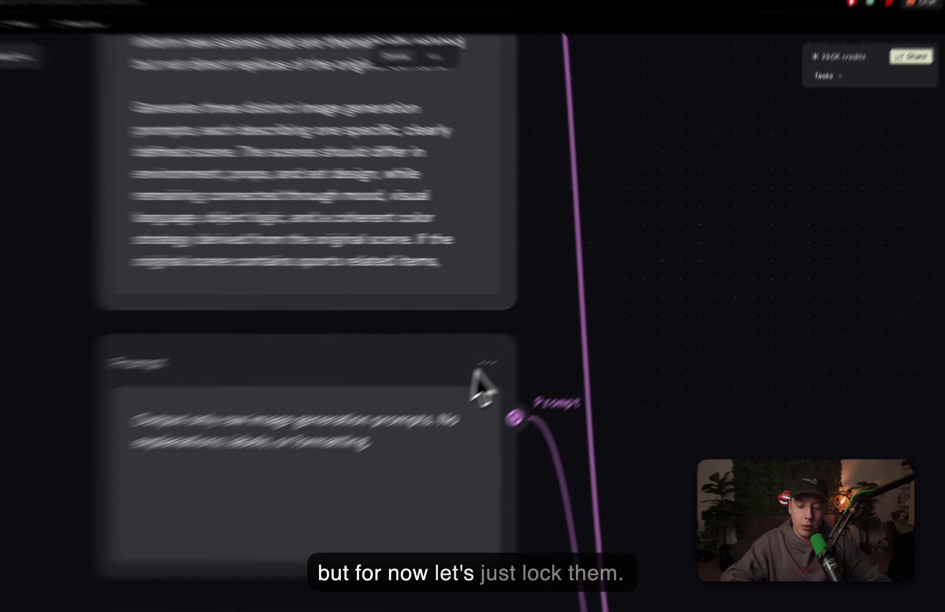
{"action": "left_click", "coordinate": [538, 337]}
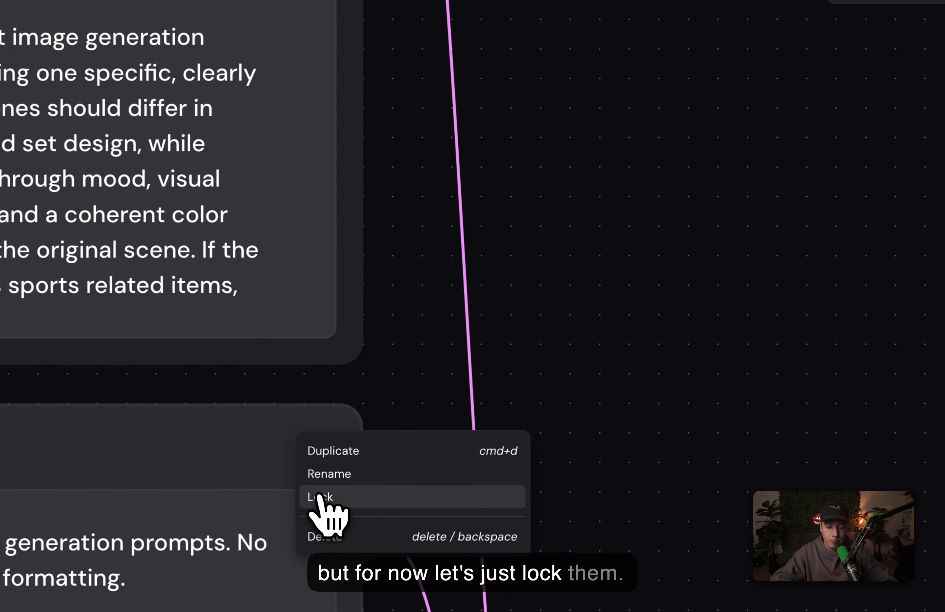
{"action": "left_click", "coordinate": [338, 486]}
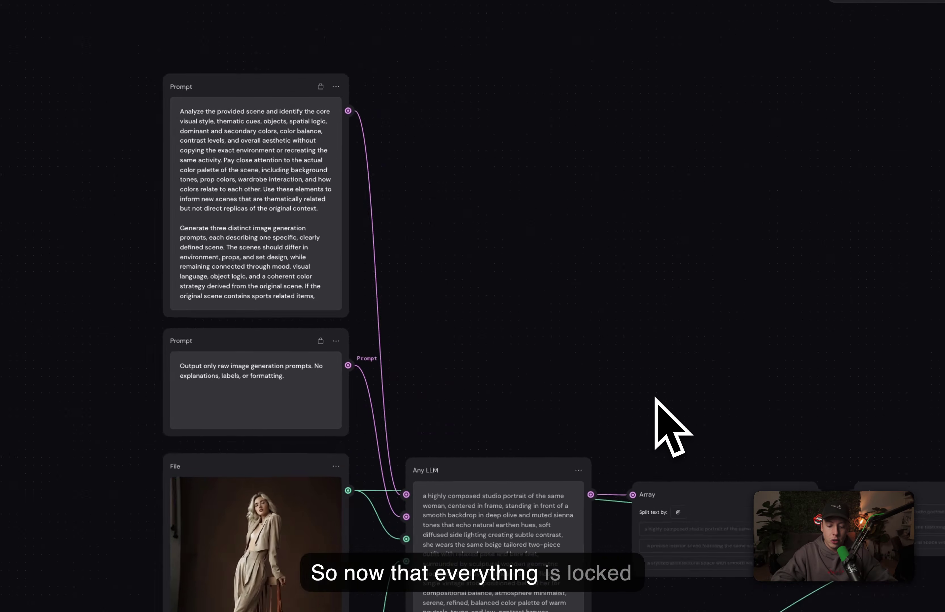
Open the App view and rename the first file input as "Reference image 1".
{"action": "scroll", "coordinate": [923, 474], "scroll_direction": "right", "scroll_amount": 10}
{"action": "scroll", "coordinate": [923, 474], "scroll_direction": "down", "scroll_amount": 3}
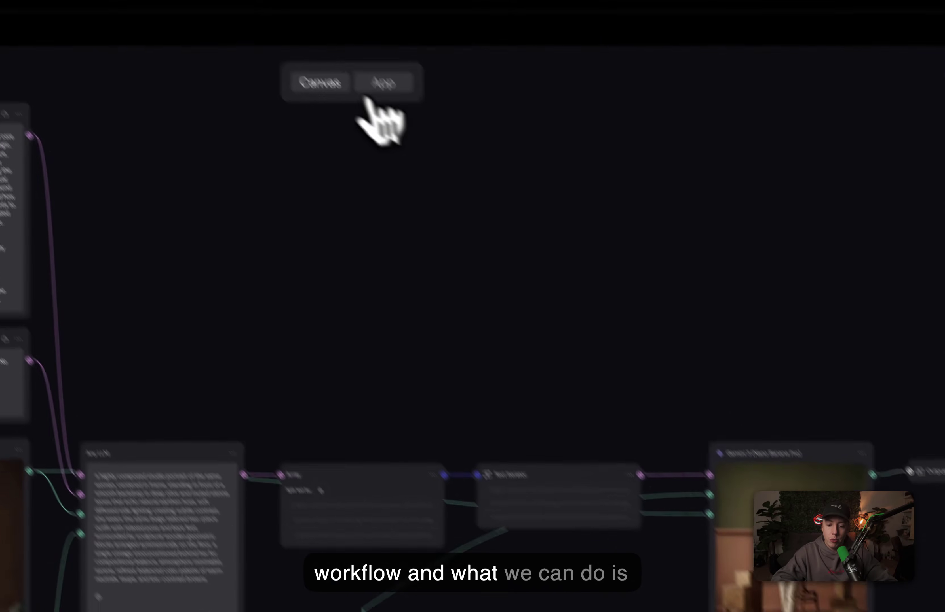
{"action": "left_click", "coordinate": [429, 137]}
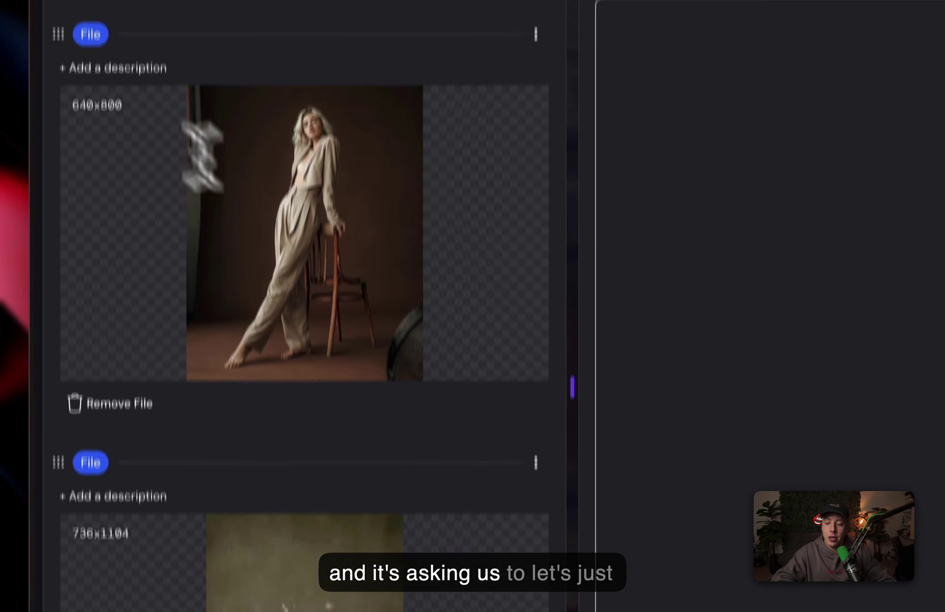
{"action": "left_click", "coordinate": [90, 34]}
{"action": "type", "text": "Referen"}
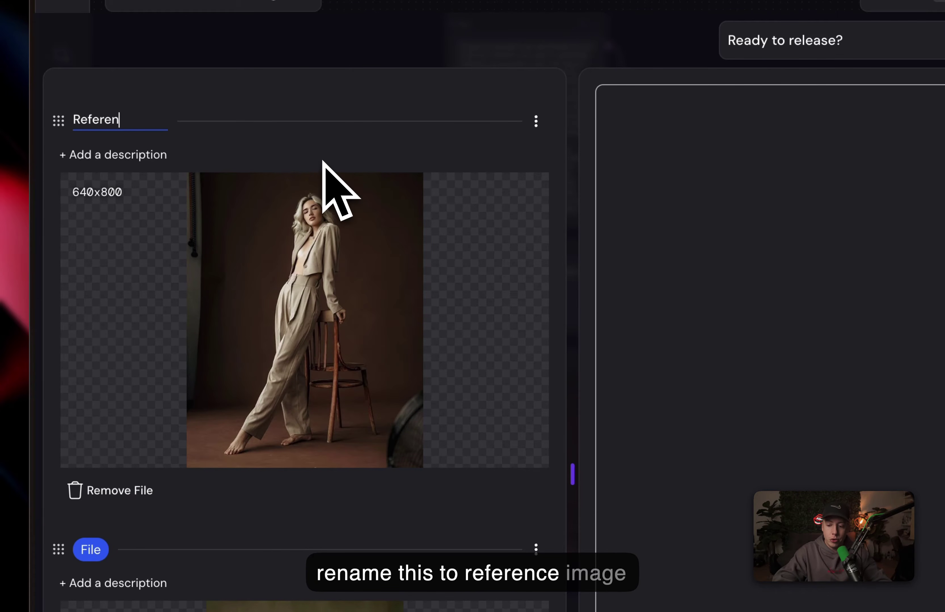
{"action": "type", "text": "ce image 1"}
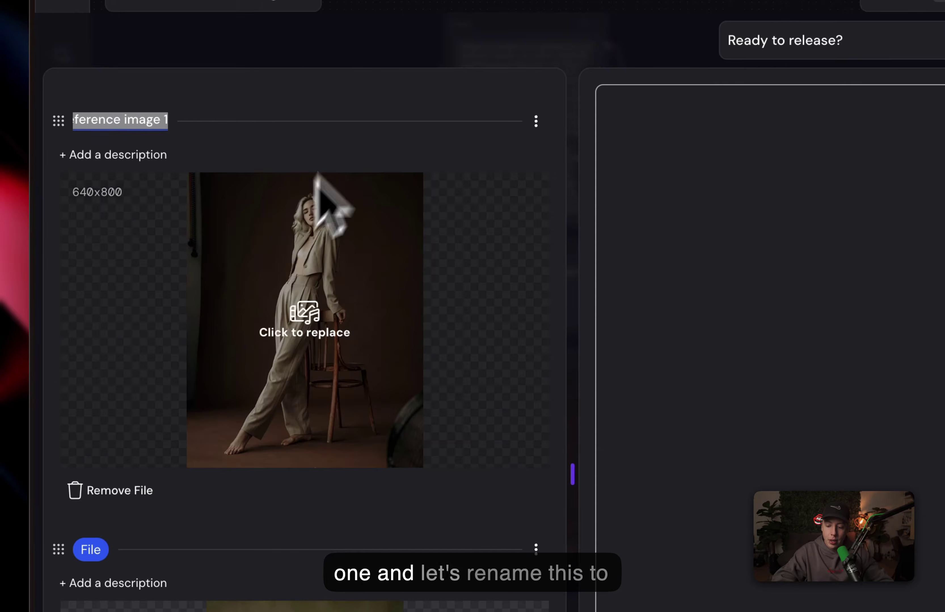
Rename the second file input in the App view as "Reference image 2".
{"action": "scroll", "coordinate": [97, 457], "scroll_direction": "down", "scroll_amount": 5}
{"action": "left_click", "coordinate": [94, 335]}
{"action": "type", "text": "Reference image 1"}
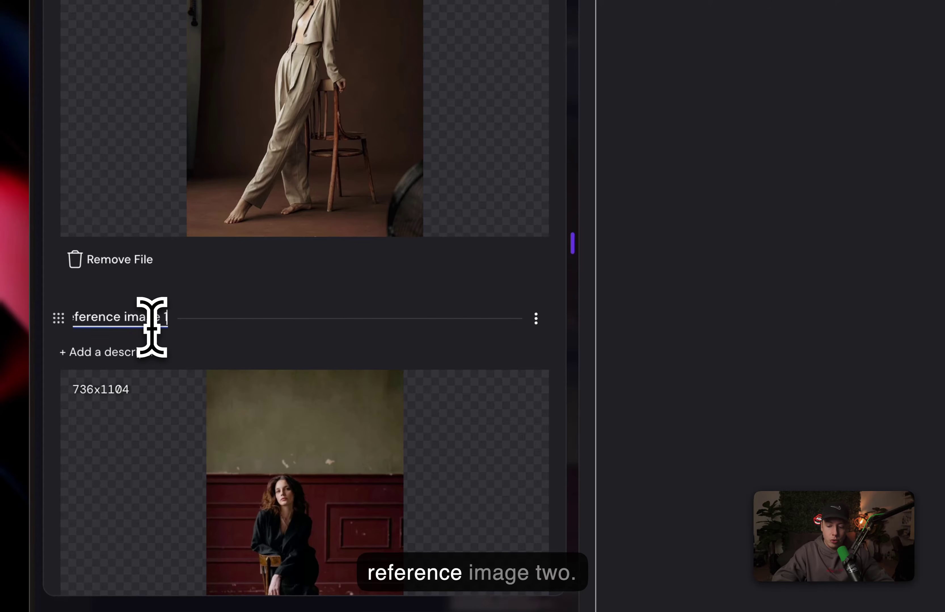
{"action": "key", "text": "Return"}
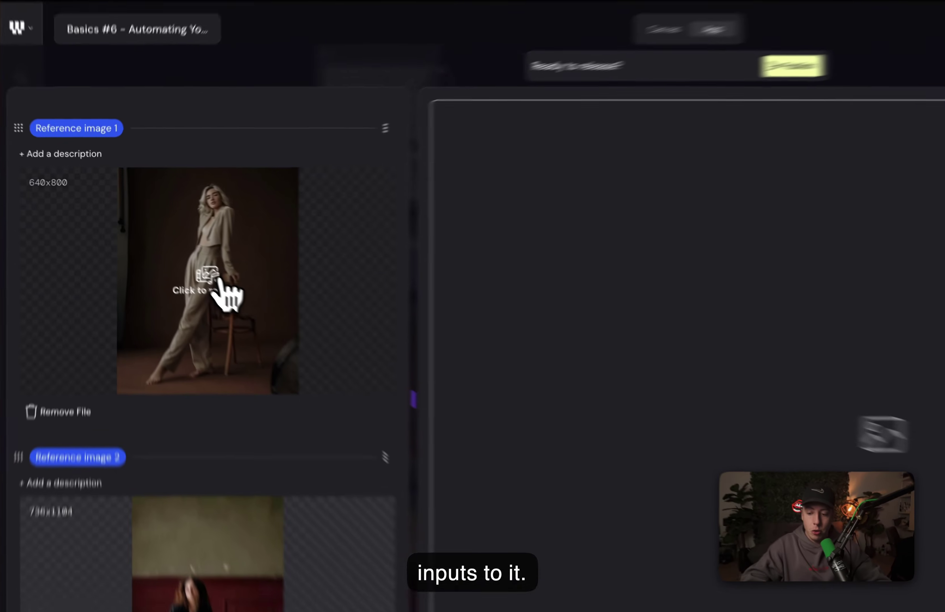
Replace the Reference image 1 picture with 175eb478590...59e51f987.jpg from the "basics 6" folder in Downloads.
{"action": "left_click", "coordinate": [175, 249]}
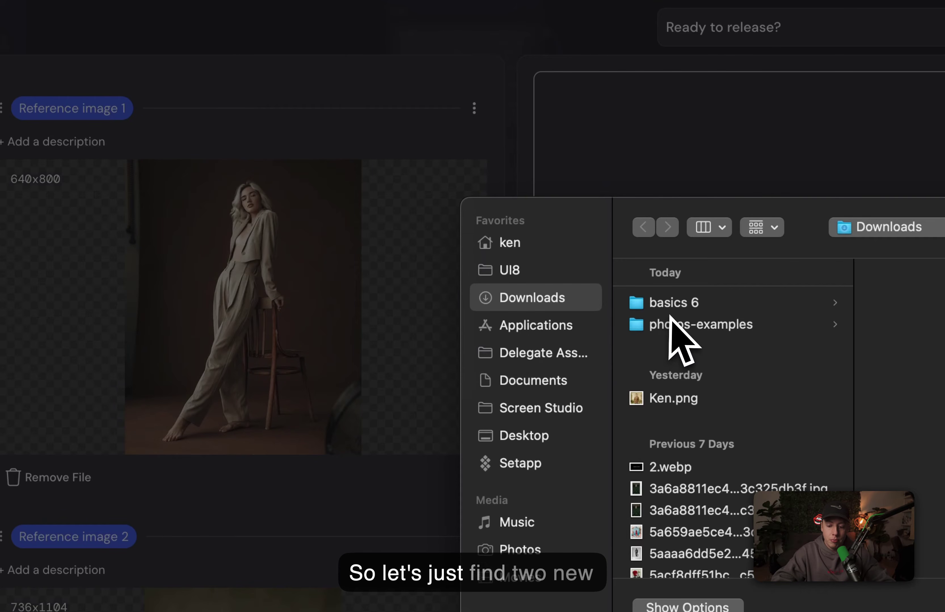
{"action": "left_click", "coordinate": [672, 324]}
{"action": "left_click", "coordinate": [634, 302]}
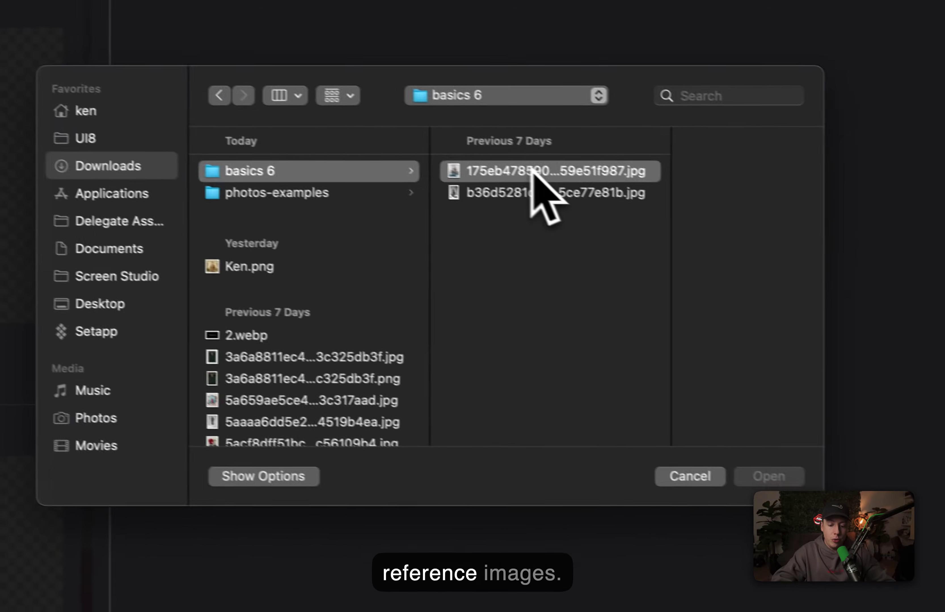
{"action": "left_click", "coordinate": [533, 172]}
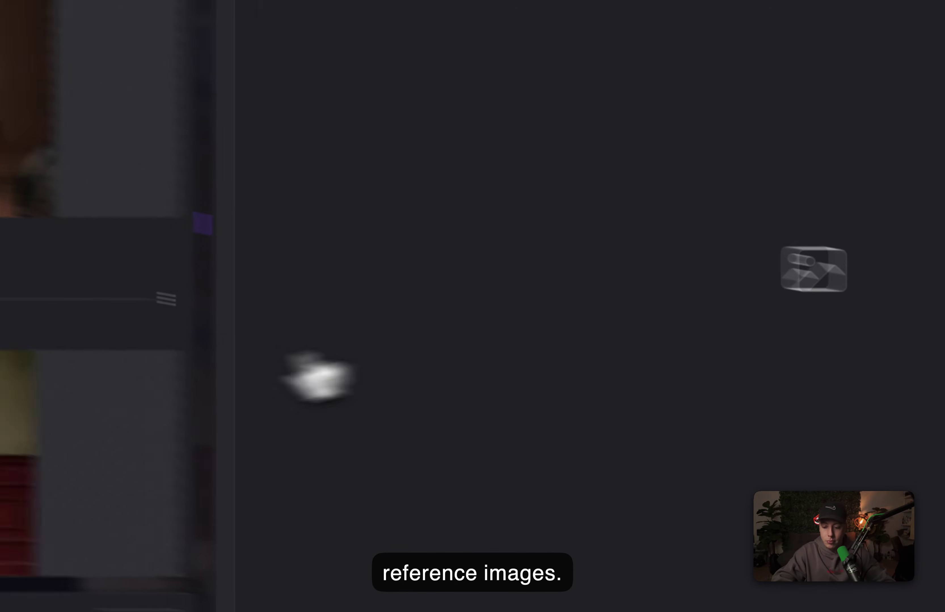
Replace the Reference image 2 picture with the b36d5281d...5ce77e81b.jpg file from "basics 6" and run the app once.
{"action": "left_click", "coordinate": [255, 475]}
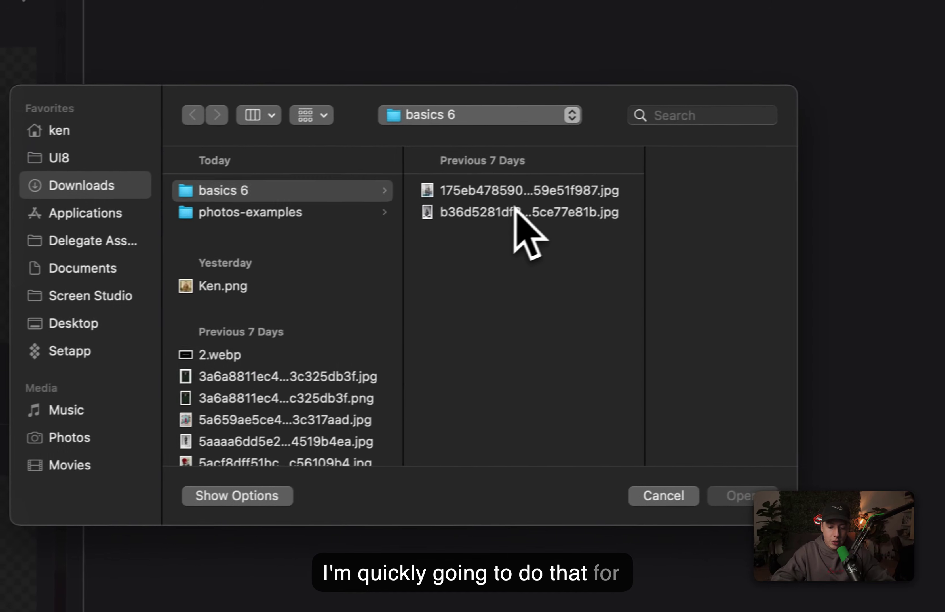
{"action": "left_click", "coordinate": [926, 139]}
{"action": "left_click", "coordinate": [712, 494]}
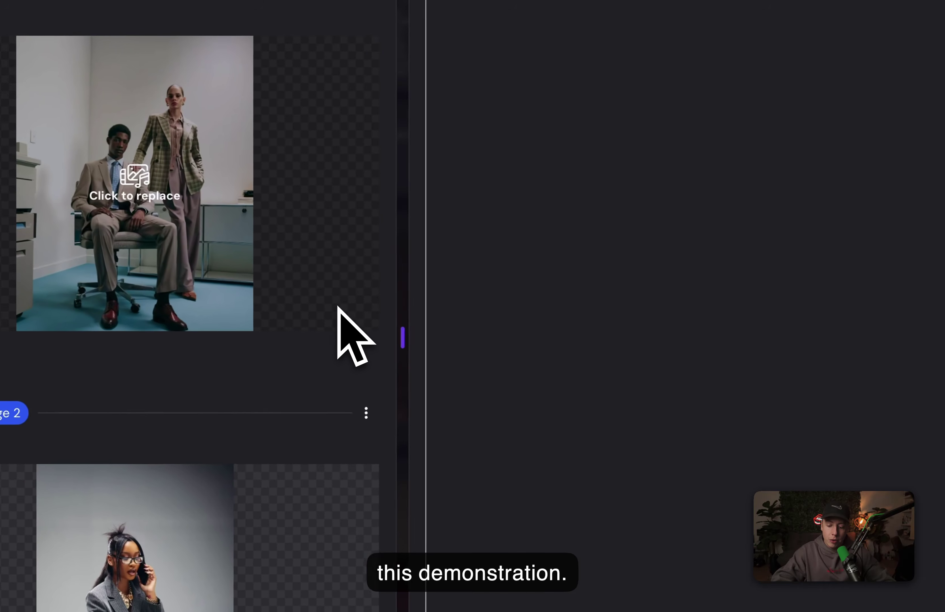
{"action": "scroll", "coordinate": [342, 314], "scroll_direction": "down", "scroll_amount": 2}
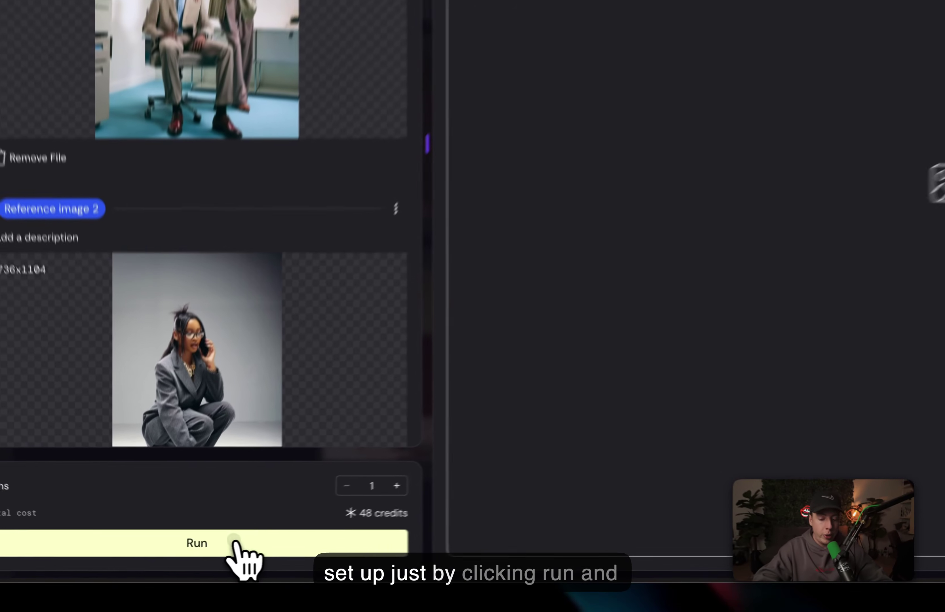
{"action": "left_click", "coordinate": [192, 557]}
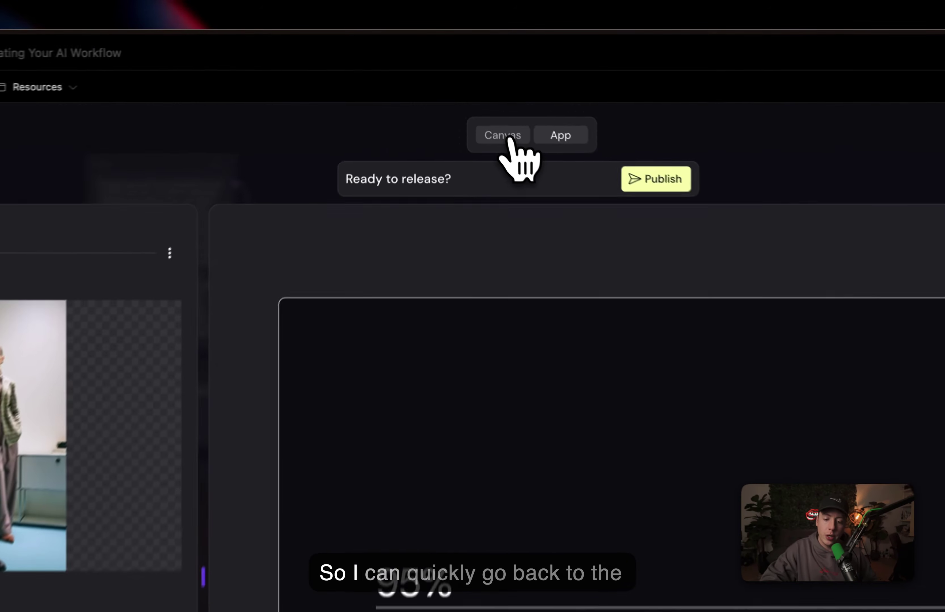
Check the app's run progress and examine the canvas flow from the reference images through Any LLM, Array and Text Iterator to the Output node.
{"action": "left_click", "coordinate": [463, 88]}
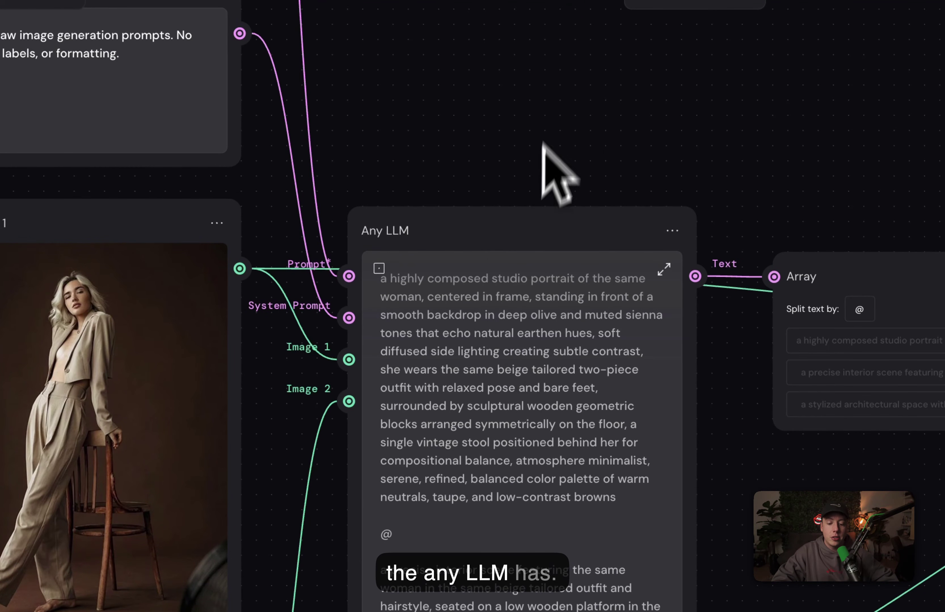
{"action": "scroll", "coordinate": [475, 254], "scroll_direction": "up", "scroll_amount": 3}
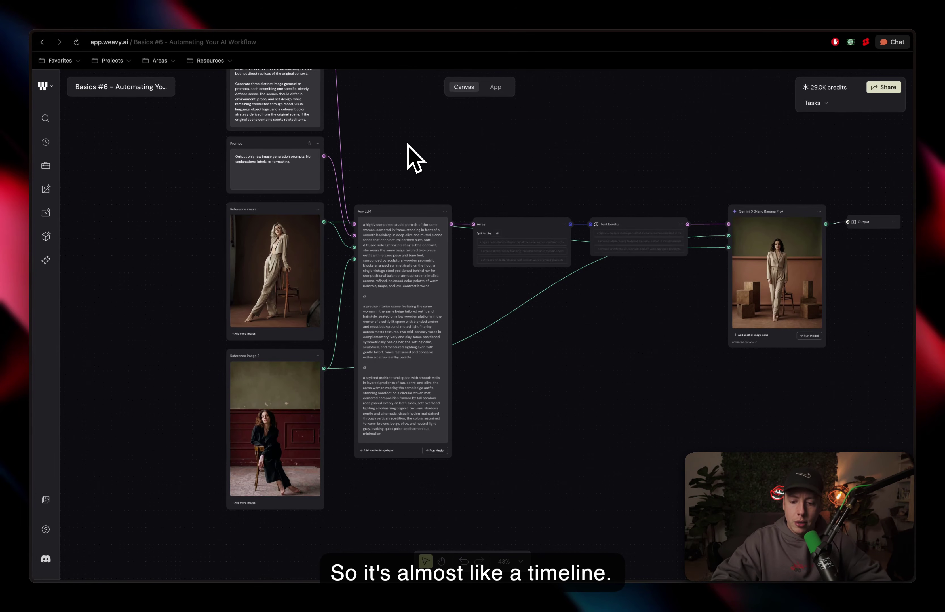
{"action": "scroll", "coordinate": [407, 158], "scroll_direction": "down", "scroll_amount": 5}
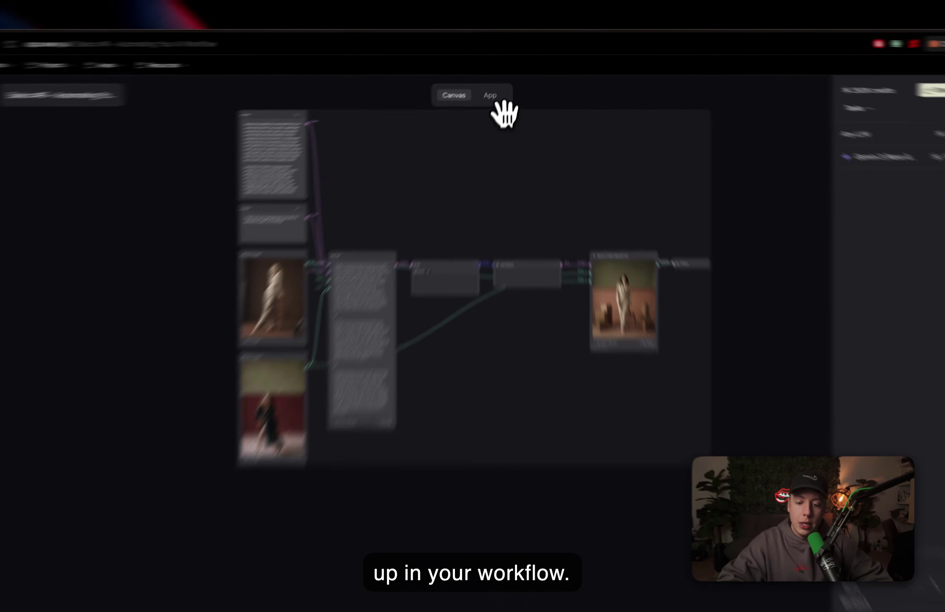
{"action": "left_click", "coordinate": [497, 88]}
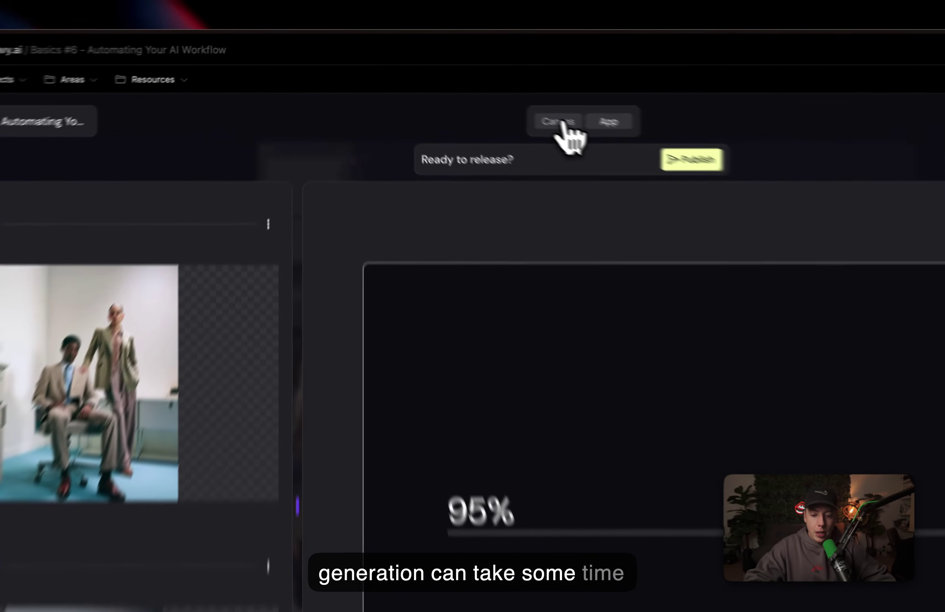
{"action": "left_click", "coordinate": [464, 87]}
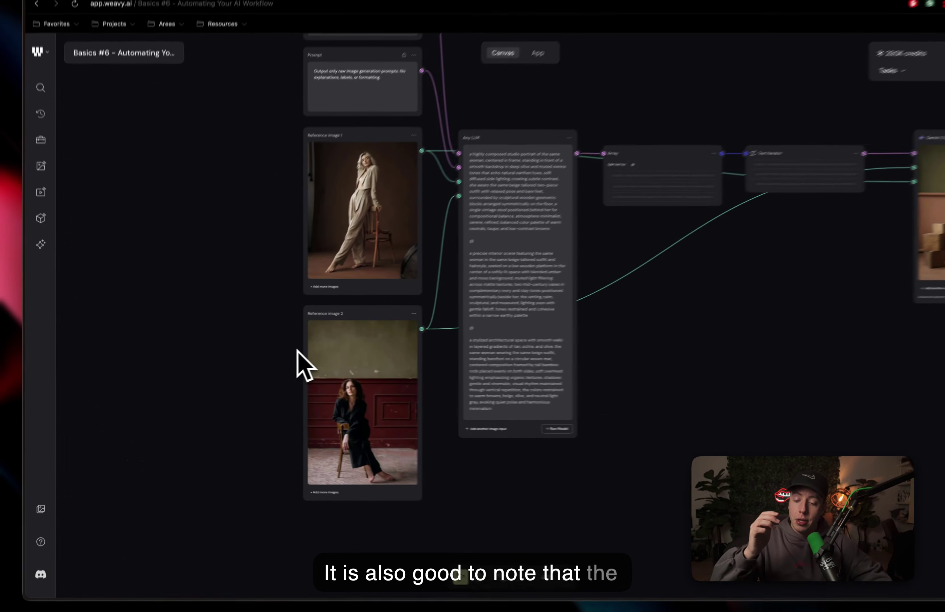
{"action": "scroll", "coordinate": [277, 357], "scroll_direction": "up", "scroll_amount": 2}
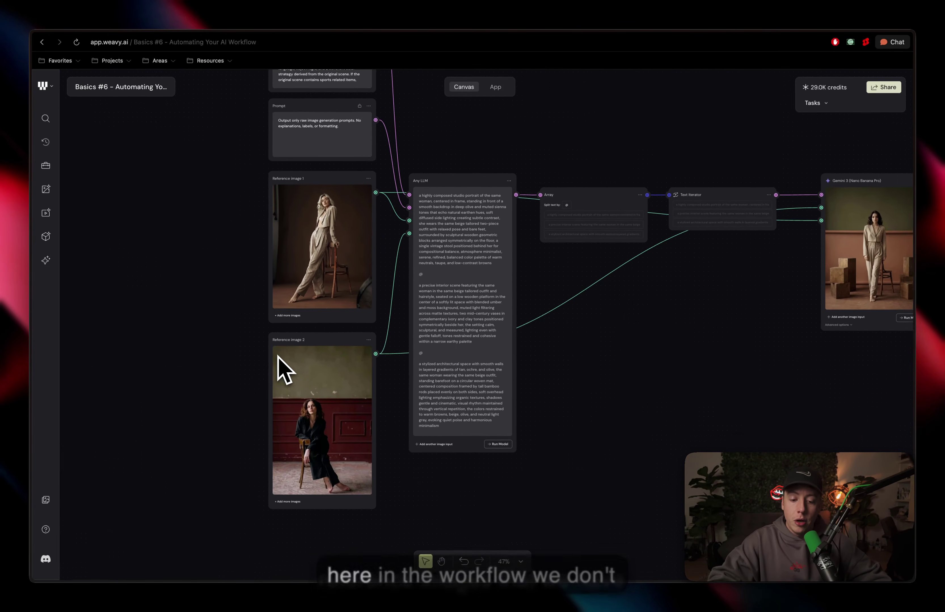
{"action": "scroll", "coordinate": [277, 357], "scroll_direction": "up", "scroll_amount": 2}
{"action": "scroll", "coordinate": [277, 356], "scroll_direction": "right", "scroll_amount": 2}
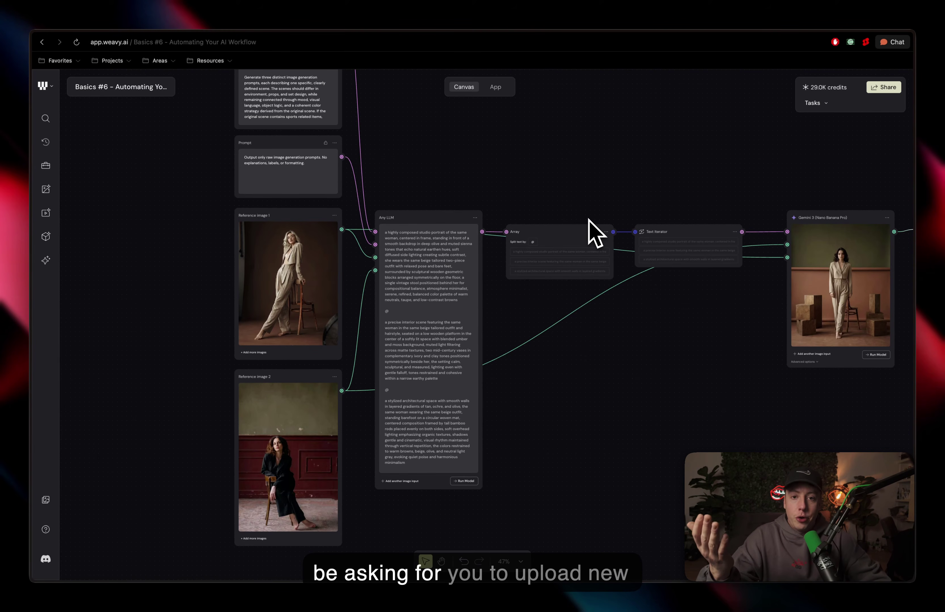
{"action": "scroll", "coordinate": [589, 220], "scroll_direction": "right", "scroll_amount": 5}
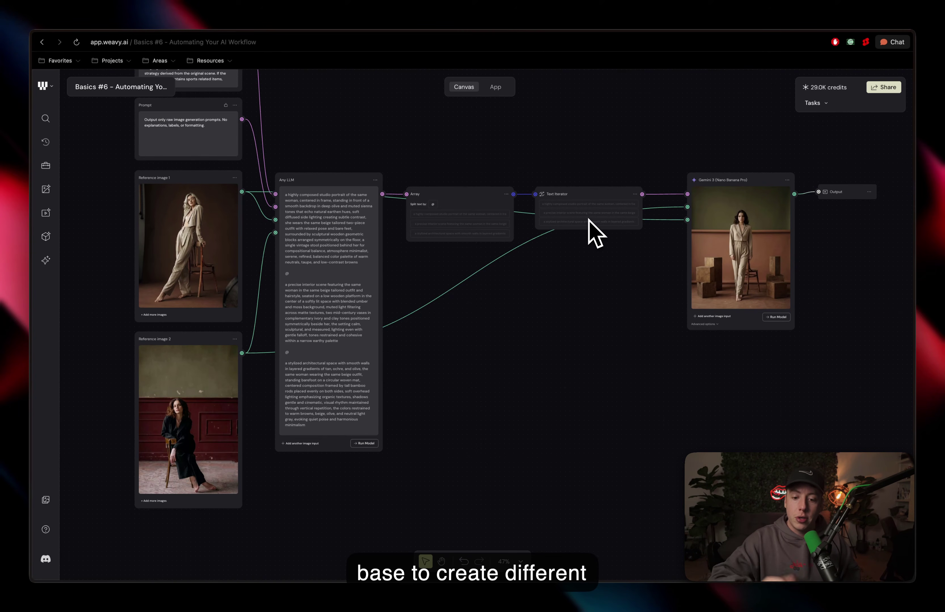
Go back to the App view and compare the generated images in the output gallery, ending on the first one.
{"action": "left_click", "coordinate": [501, 87]}
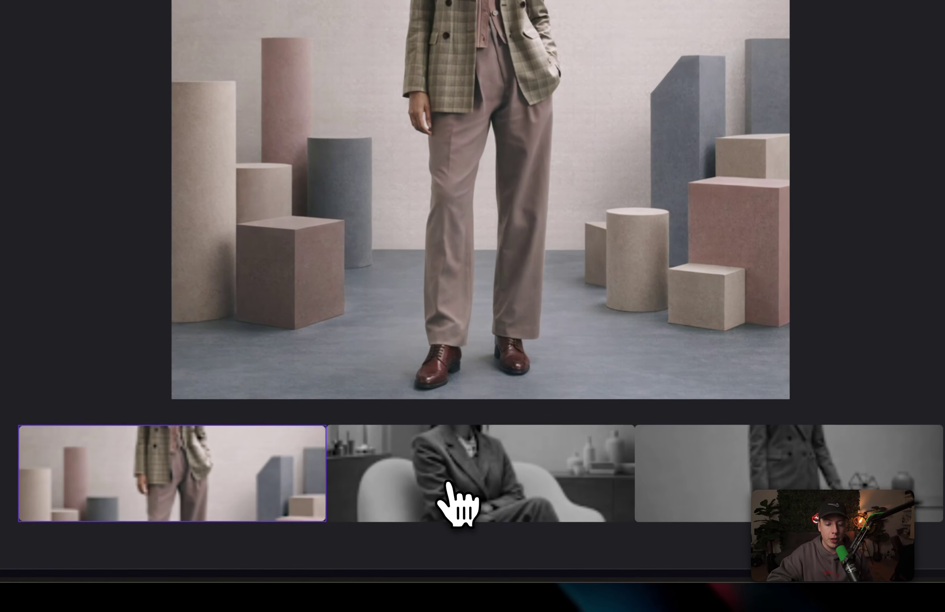
{"action": "left_click", "coordinate": [609, 539]}
{"action": "left_click", "coordinate": [687, 490]}
{"action": "left_click", "coordinate": [559, 491]}
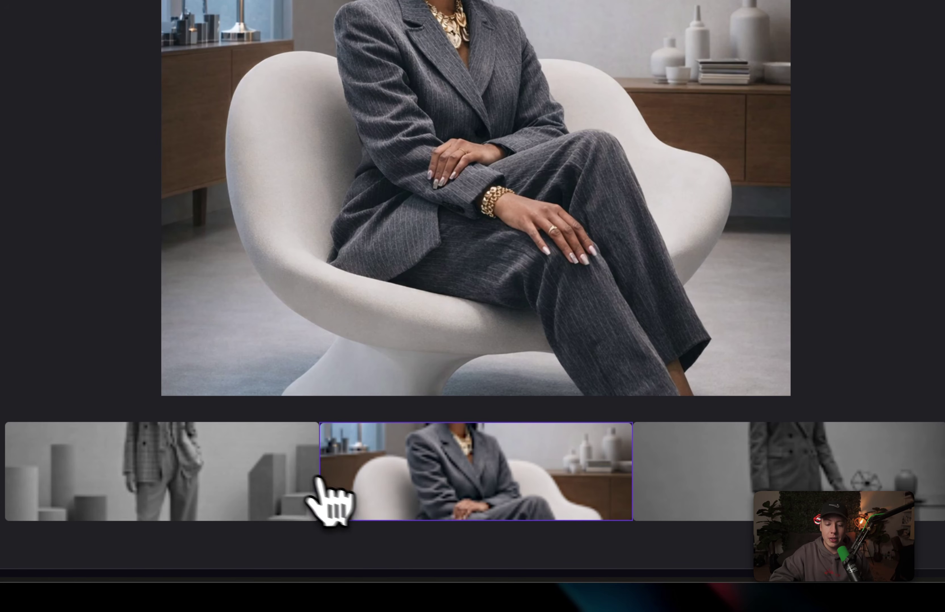
{"action": "left_click", "coordinate": [255, 475]}
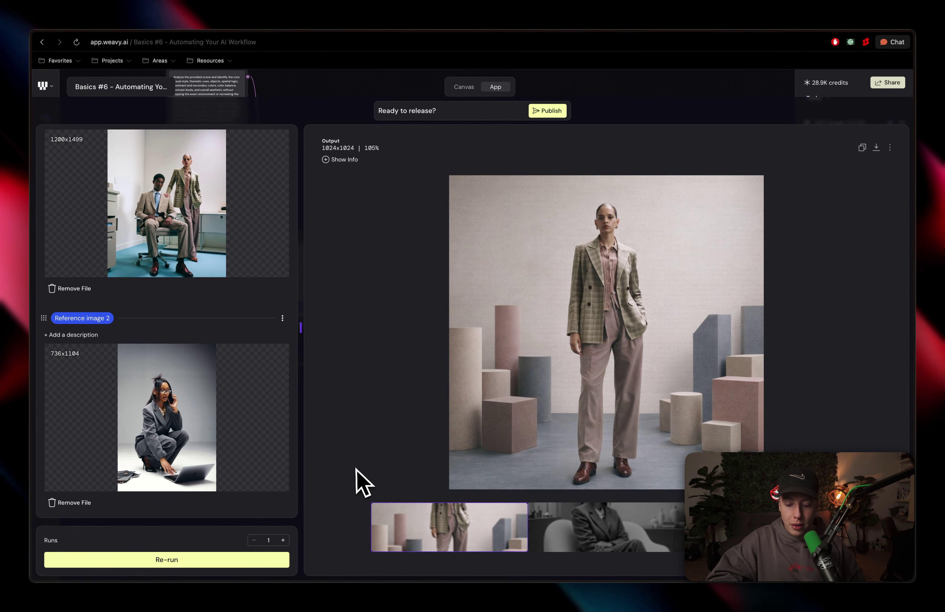
Re-run the app with the same two reference images and browse through the new results in the output gallery.
{"action": "left_click", "coordinate": [225, 560]}
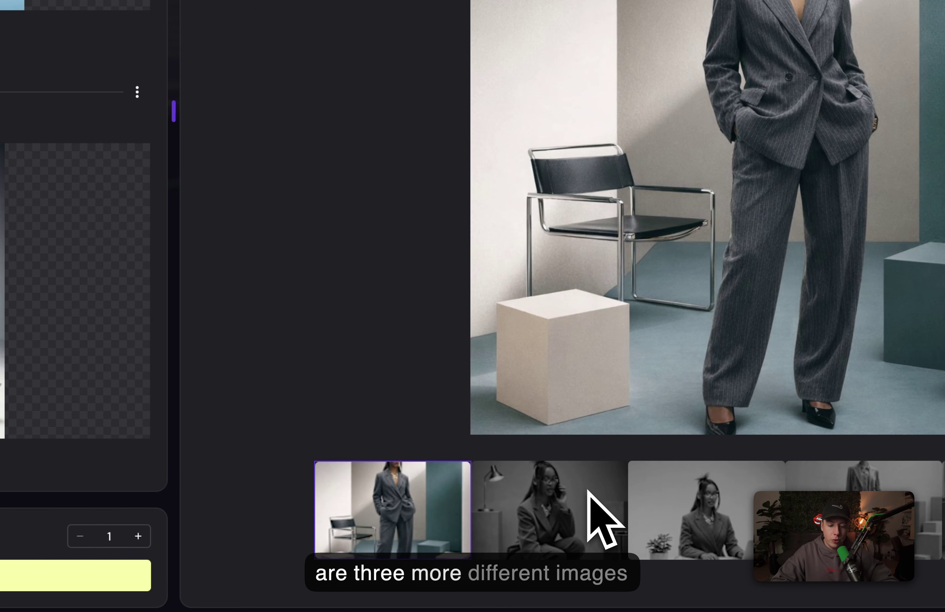
{"action": "left_click", "coordinate": [595, 502]}
{"action": "key", "text": "Right"}
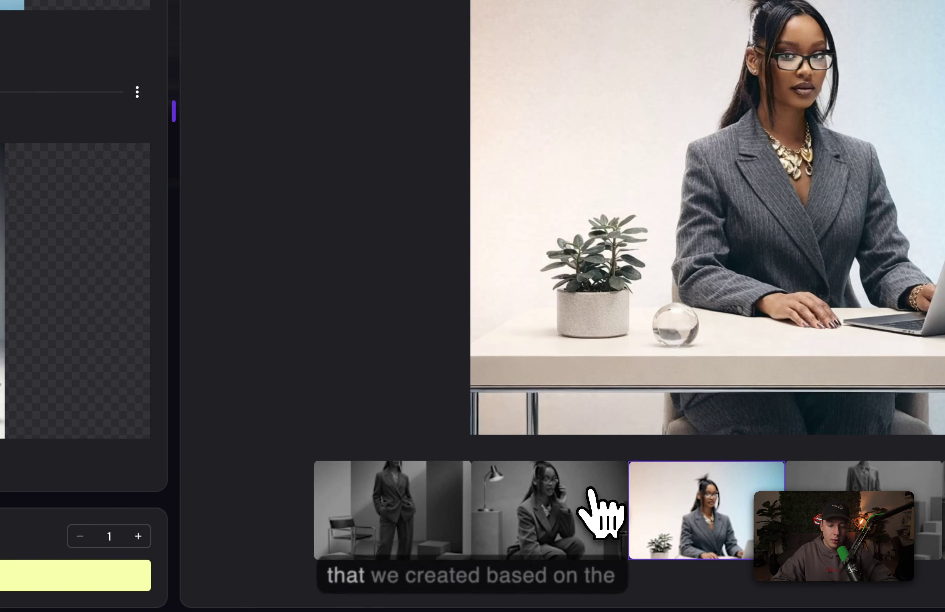
{"action": "left_click", "coordinate": [605, 513]}
{"action": "key", "text": "Right"}
{"action": "key", "text": "Right"}
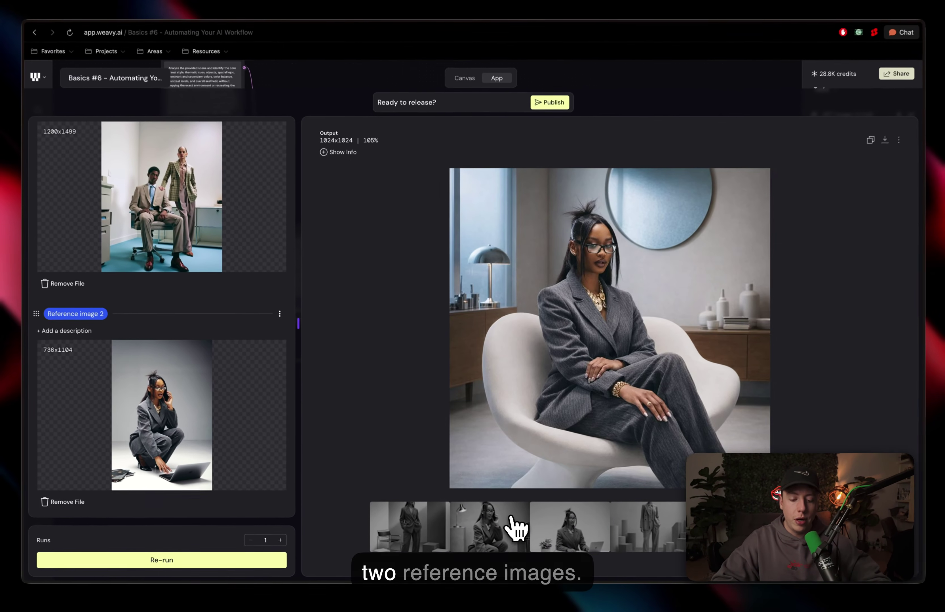
{"action": "key", "text": "Right"}
{"action": "key", "text": "Left"}
{"action": "key", "text": "Right"}
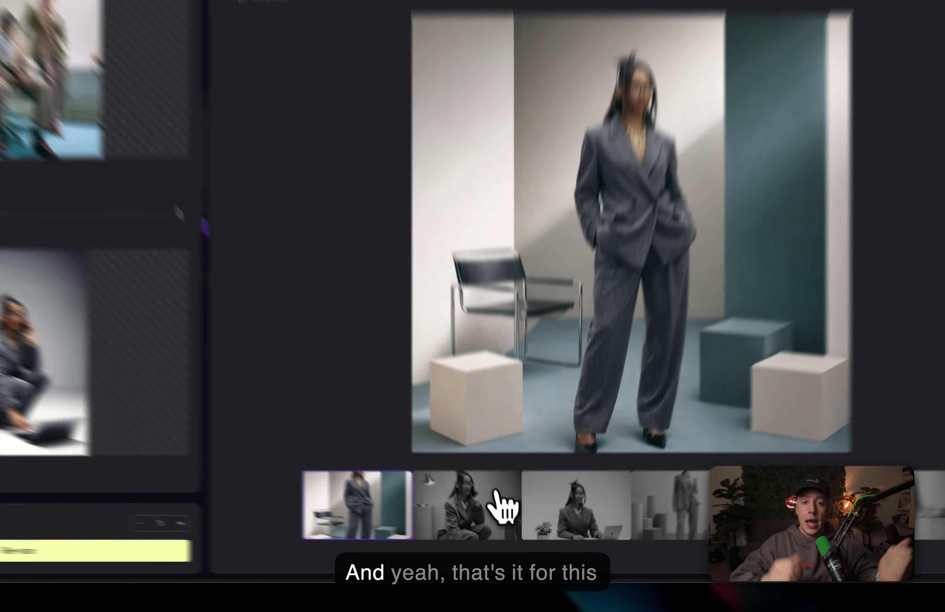
{"action": "left_click", "coordinate": [514, 528]}
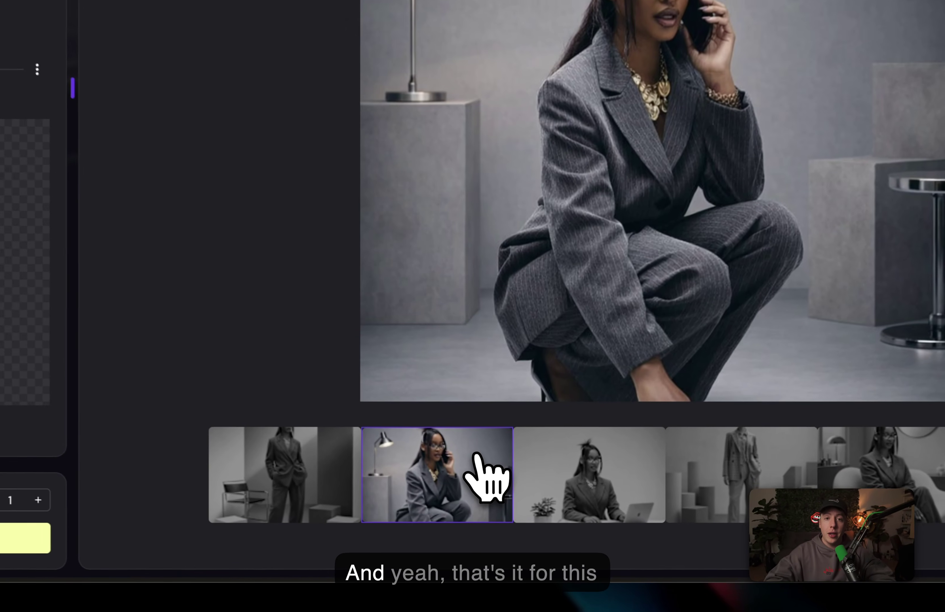